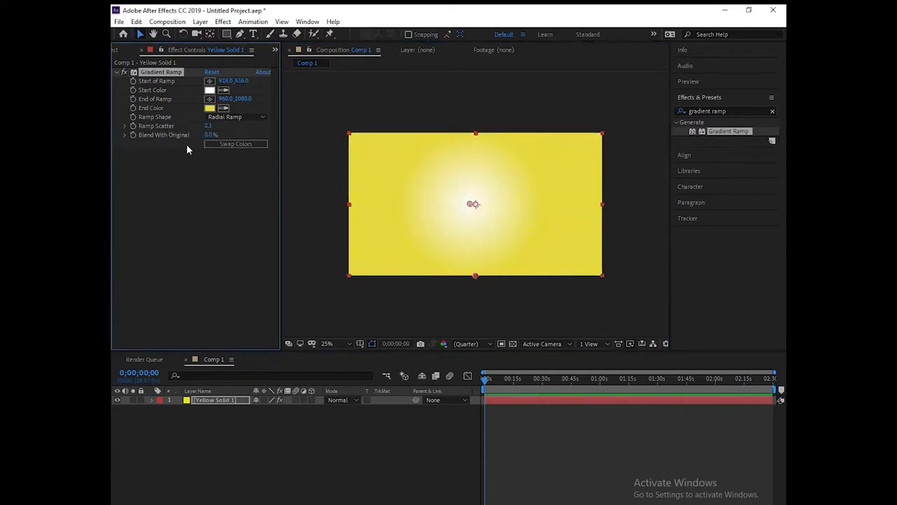
Step: Show the project's file list in the Project panel
{"action": "left_click", "coordinate": [116, 49]}
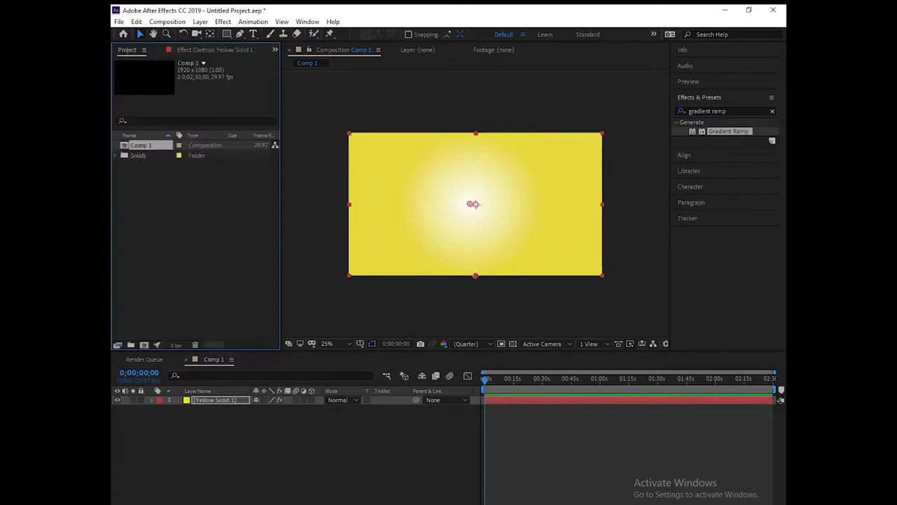
Step: Import the five fruit and juice images from the source folder into the Project panel
{"action": "key", "text": "alt+Tab"}
{"action": "left_click_drag", "start_coordinate": [505, 164], "coordinate": [205, 112]}
{"action": "left_click_drag", "start_coordinate": [342, 132], "coordinate": [183, 274]}
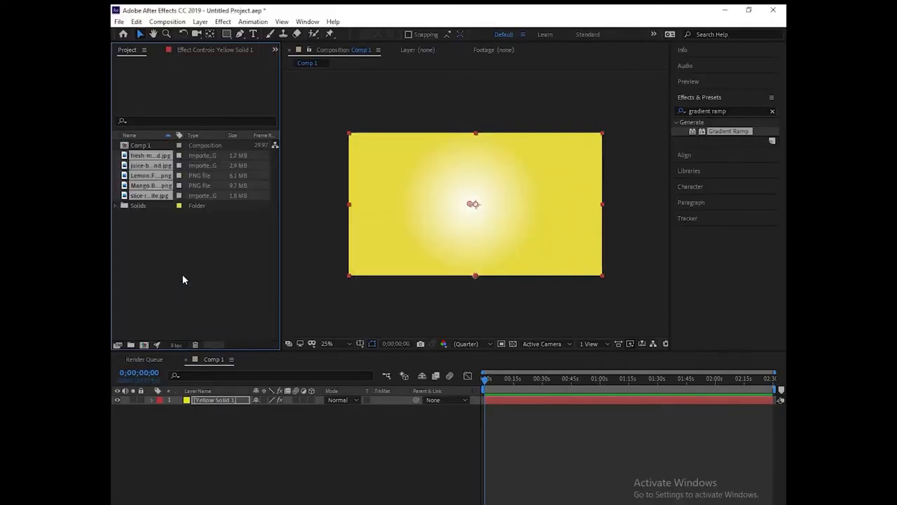
{"action": "left_click", "coordinate": [151, 203]}
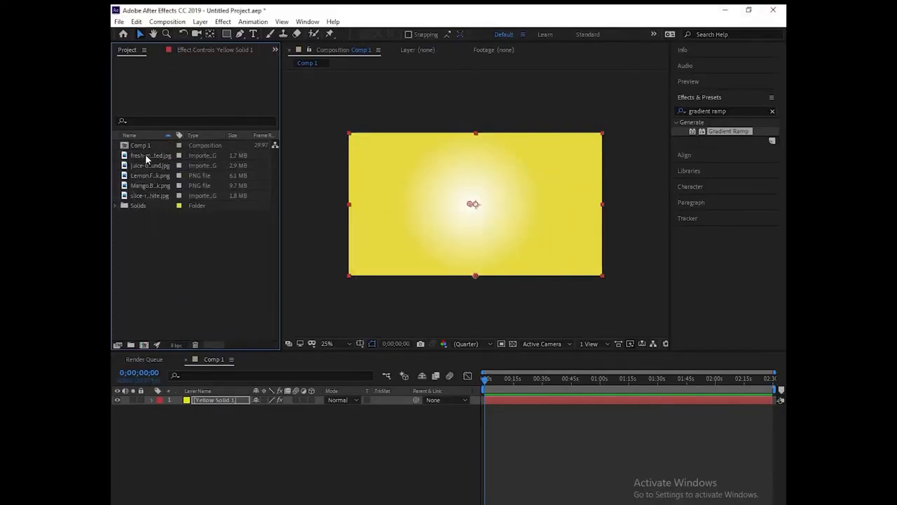
Step: Add the mango to the comp at about 16% scale in the lower left, then add the mint leaf image
{"action": "left_click", "coordinate": [151, 165]}
{"action": "left_click", "coordinate": [152, 175]}
{"action": "left_click", "coordinate": [155, 185]}
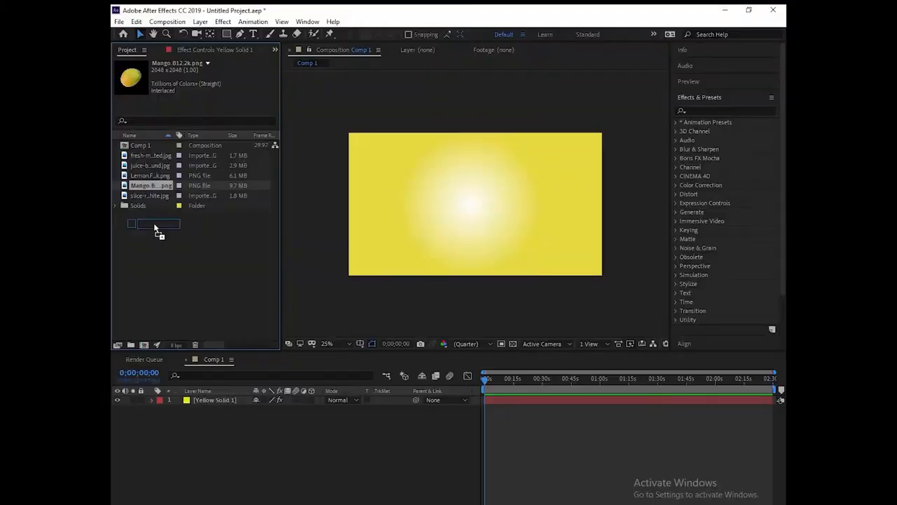
{"action": "left_click_drag", "start_coordinate": [155, 229], "coordinate": [200, 405]}
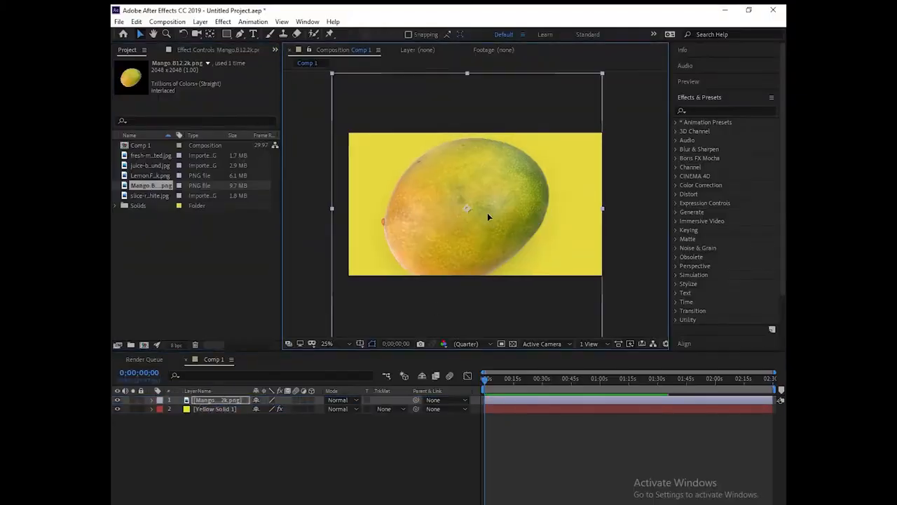
{"action": "key", "text": "s"}
{"action": "left_click_drag", "start_coordinate": [289, 413], "coordinate": [379, 311]}
{"action": "left_click_drag", "start_coordinate": [446, 241], "coordinate": [401, 253]}
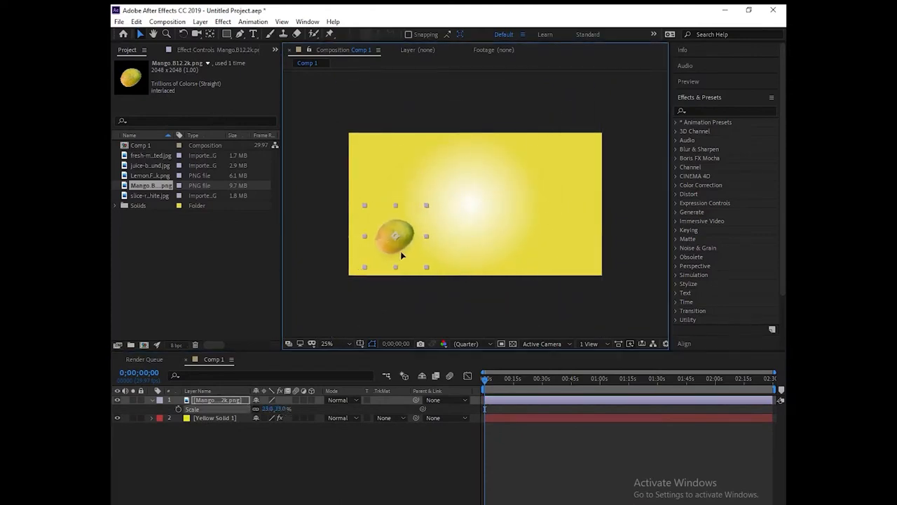
{"action": "mouse_move", "coordinate": [281, 411]}
{"action": "left_mouse_down"}
{"action": "mouse_move", "coordinate": [272, 410]}
{"action": "mouse_move", "coordinate": [281, 409]}
{"action": "left_mouse_up"}
{"action": "left_click", "coordinate": [166, 176]}
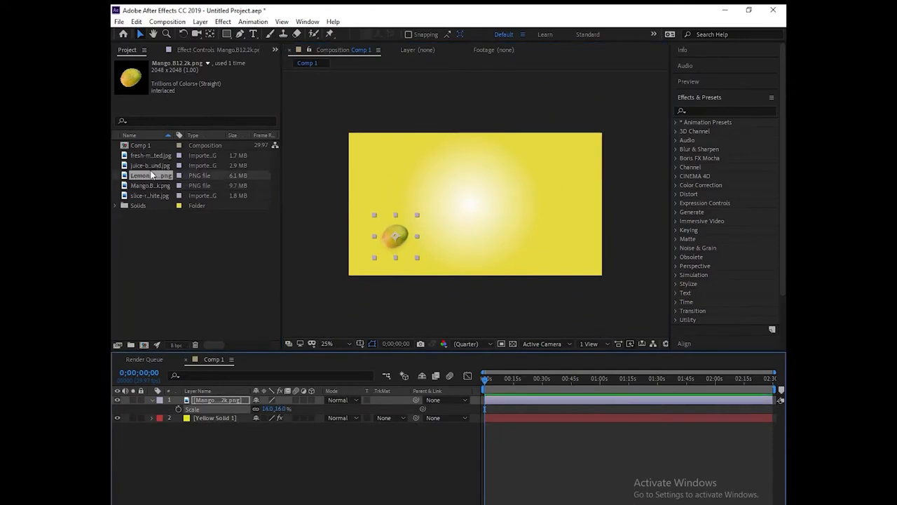
{"action": "left_click_drag", "start_coordinate": [180, 150], "coordinate": [214, 396]}
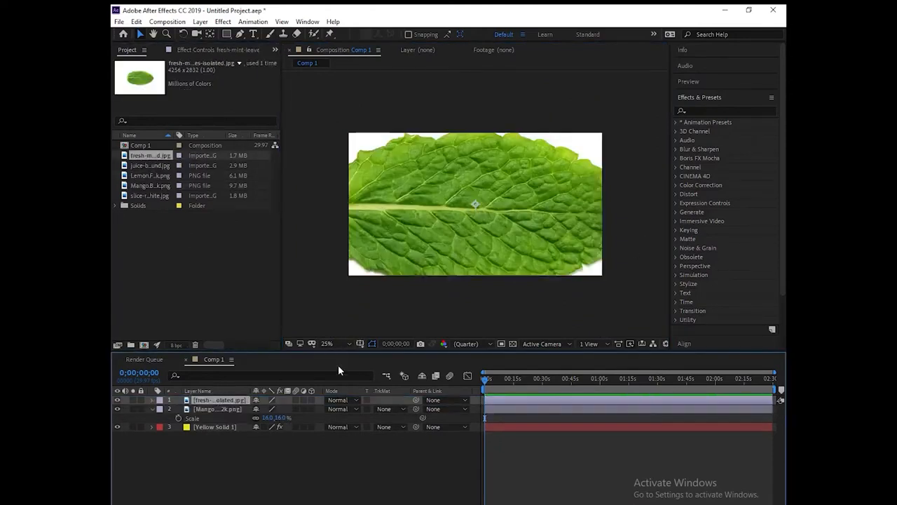
Step: Scale the mint leaf layer down to 18%
{"action": "key", "text": "s"}
{"action": "left_click_drag", "start_coordinate": [290, 412], "coordinate": [246, 411]}
{"action": "left_click", "coordinate": [450, 221]}
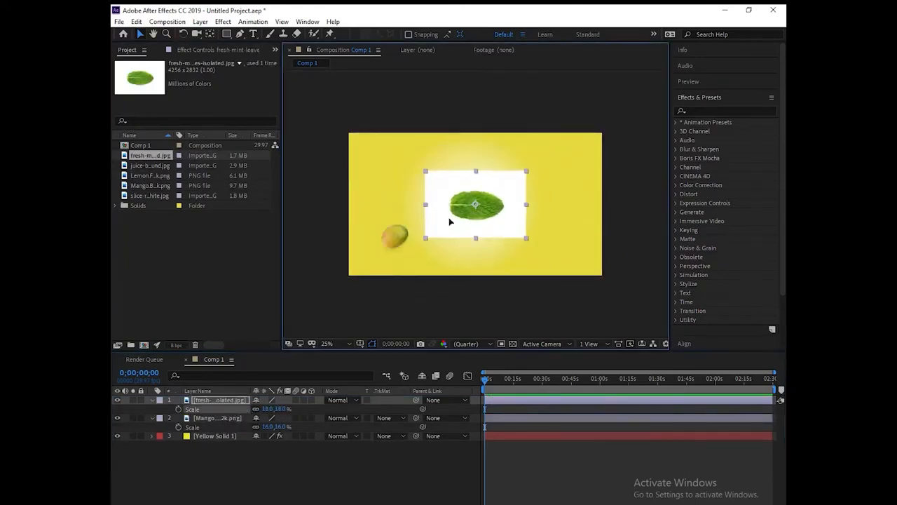
Step: Apply Linear Color Key to the leaf and key out its white background
{"action": "left_click", "coordinate": [712, 111]}
{"action": "type", "text": "linen"}
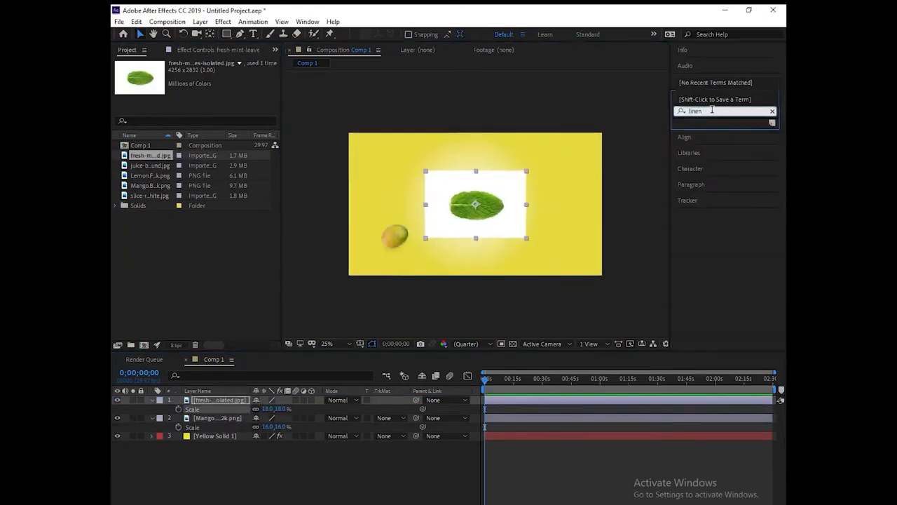
{"action": "key", "text": "BackSpace"}
{"action": "key", "text": "BackSpace"}
{"action": "type", "text": "ea"}
{"action": "left_click_drag", "start_coordinate": [719, 157], "coordinate": [222, 405]}
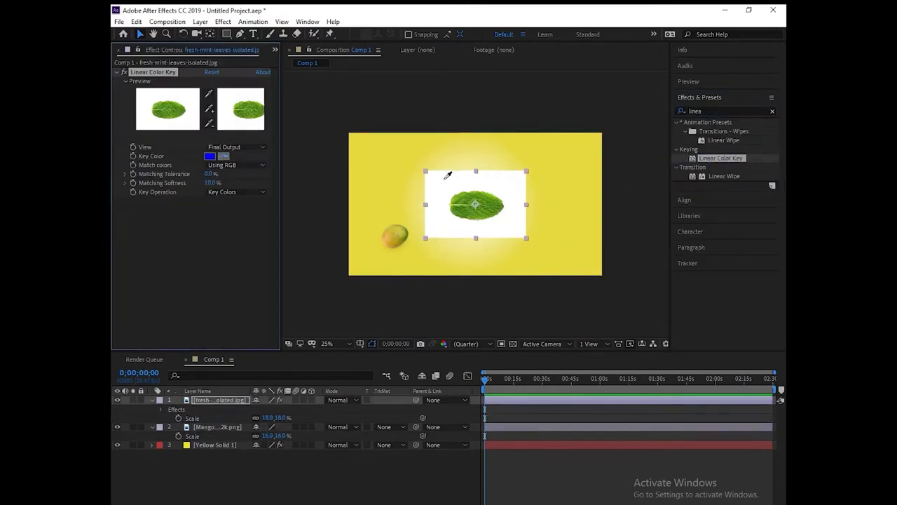
{"action": "left_click", "coordinate": [485, 175]}
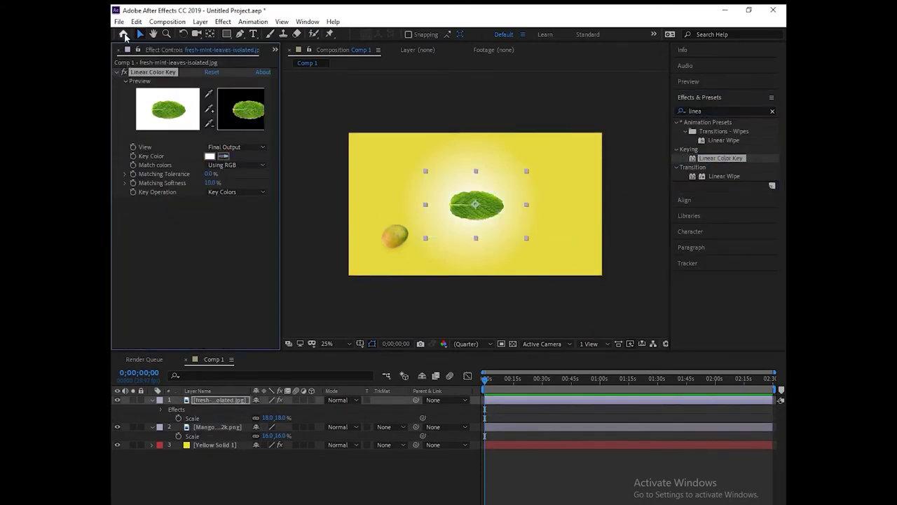
Step: Rotate the mint leaf to about 87°
{"action": "left_click", "coordinate": [210, 428]}
{"action": "left_click", "coordinate": [216, 401]}
{"action": "key", "text": "r"}
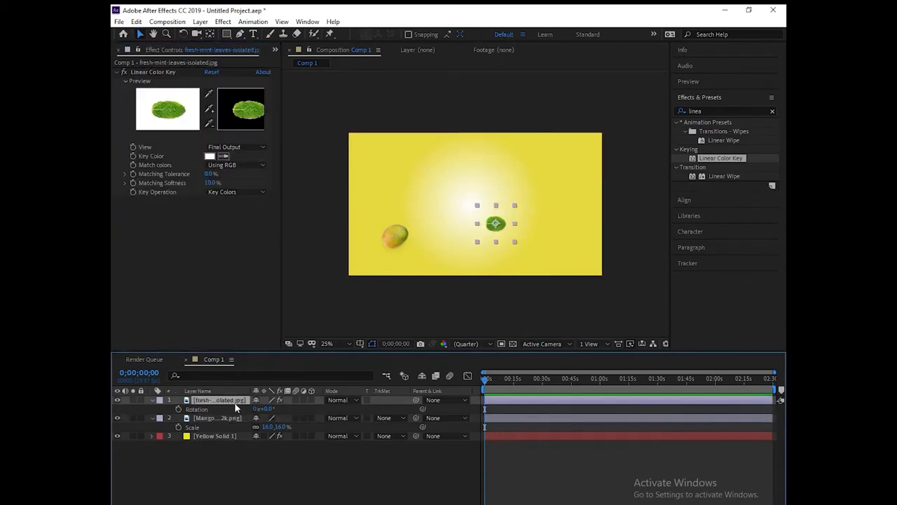
{"action": "left_click_drag", "start_coordinate": [267, 410], "coordinate": [320, 413]}
{"action": "left_click", "coordinate": [209, 419]}
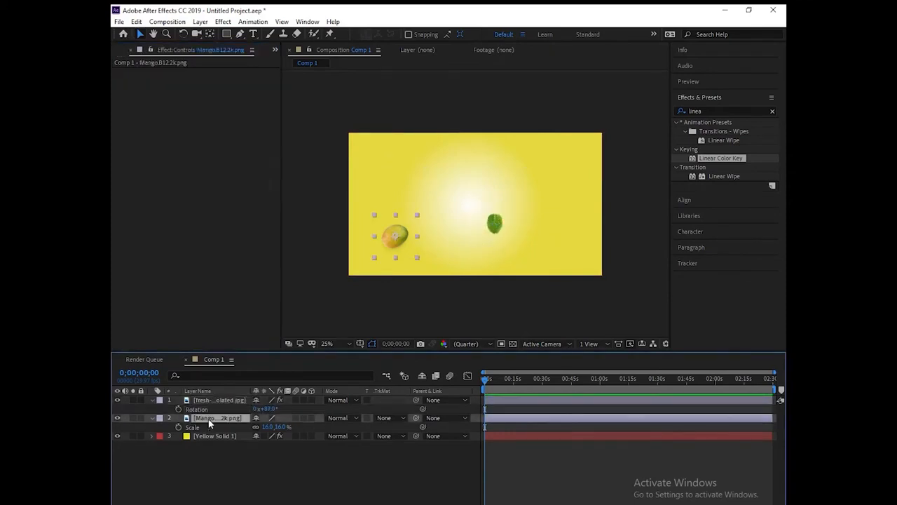
Step: Duplicate the mango and leaf layers several times and spread the copies around the frame
{"action": "left_click", "coordinate": [220, 393]}
{"action": "left_click", "coordinate": [223, 401], "text": "shift"}
{"action": "key", "text": "ctrl+d"}
{"action": "key", "text": "ctrl+d"}
{"action": "key", "text": "ctrl+d"}
{"action": "key", "text": "ctrl+d"}
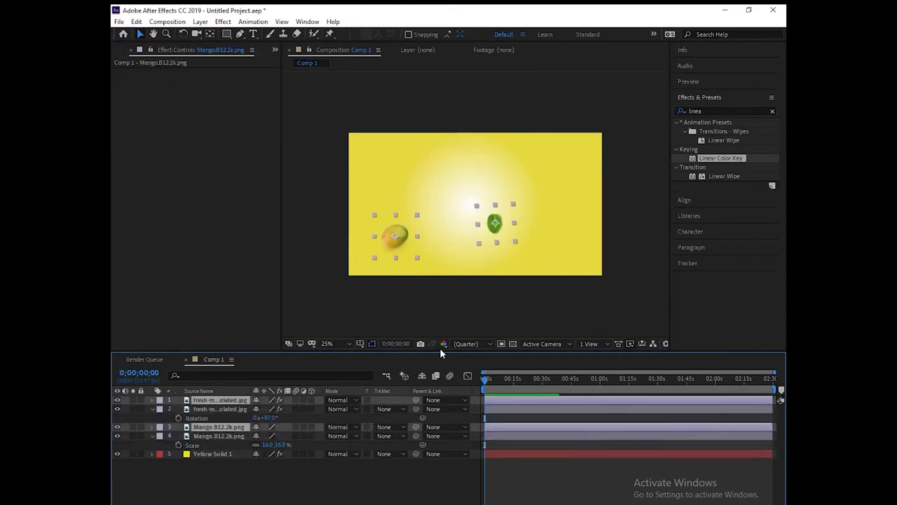
{"action": "left_click", "coordinate": [226, 404]}
{"action": "left_click_drag", "start_coordinate": [396, 235], "coordinate": [525, 194]}
{"action": "left_click_drag", "start_coordinate": [400, 237], "coordinate": [393, 190]}
{"action": "left_click", "coordinate": [494, 225]}
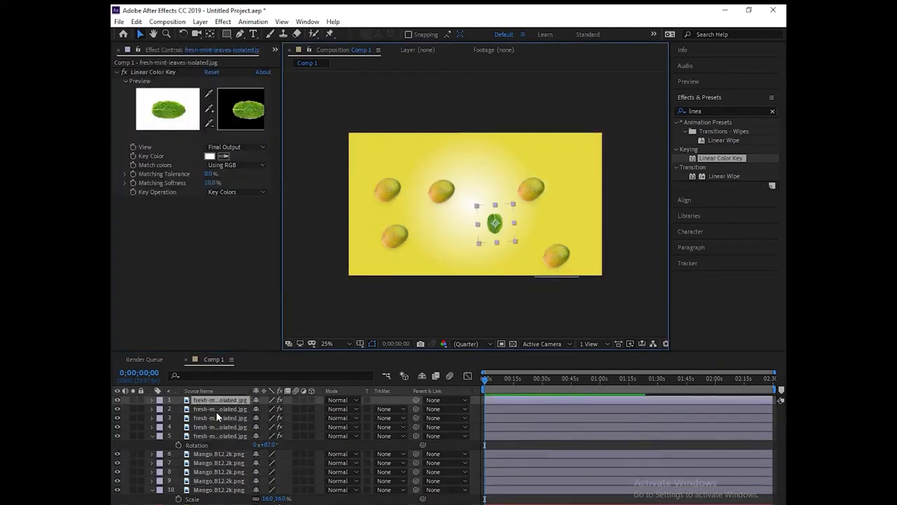
{"action": "left_click_drag", "start_coordinate": [493, 224], "coordinate": [445, 243]}
{"action": "left_click_drag", "start_coordinate": [439, 188], "coordinate": [464, 171]}
{"action": "left_click_drag", "start_coordinate": [495, 224], "coordinate": [518, 248]}
{"action": "mouse_move", "coordinate": [493, 224]}
{"action": "left_mouse_down"}
{"action": "mouse_move", "coordinate": [502, 174]}
{"action": "mouse_move", "coordinate": [425, 193]}
{"action": "mouse_move", "coordinate": [488, 230]}
{"action": "mouse_move", "coordinate": [487, 218]}
{"action": "left_mouse_up"}
{"action": "left_click_drag", "start_coordinate": [426, 193], "coordinate": [421, 181]}
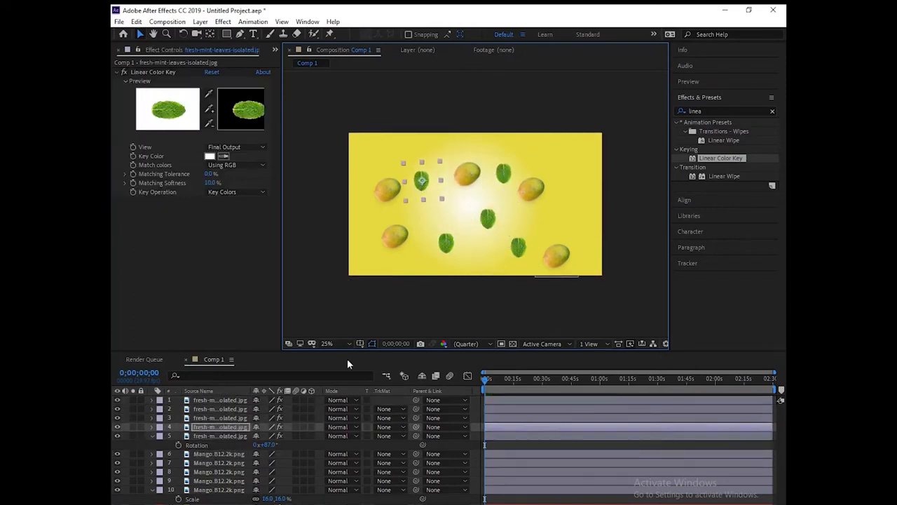
Step: Rotate the leaf copies to about 129°, 119° and 211°
{"action": "left_click", "coordinate": [212, 400]}
{"action": "key", "text": "r"}
{"action": "left_click_drag", "start_coordinate": [269, 408], "coordinate": [287, 409]}
{"action": "left_click", "coordinate": [422, 183]}
{"action": "key", "text": "r"}
{"action": "left_click_drag", "start_coordinate": [270, 445], "coordinate": [313, 466]}
{"action": "left_click", "coordinate": [487, 219]}
{"action": "key", "text": "r"}
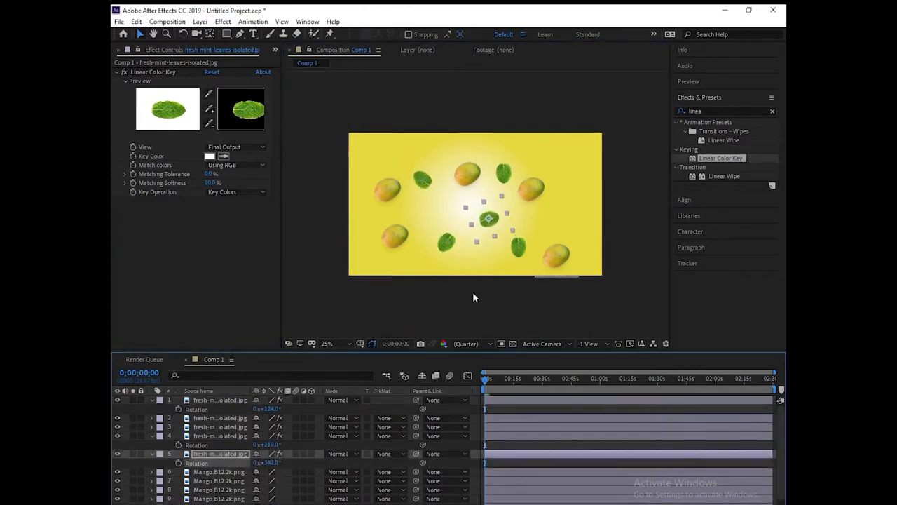
{"action": "left_click", "coordinate": [503, 173]}
{"action": "key", "text": "r"}
{"action": "left_click_drag", "start_coordinate": [270, 436], "coordinate": [327, 437]}
Step: Shrink the lower-left mango and rearrange several mango and leaf copies
{"action": "left_click", "coordinate": [390, 190]}
{"action": "left_click_drag", "start_coordinate": [422, 183], "coordinate": [370, 180]}
{"action": "left_click_drag", "start_coordinate": [388, 190], "coordinate": [389, 253]}
{"action": "left_click_drag", "start_coordinate": [267, 504], "coordinate": [266, 504]}
{"action": "left_click_drag", "start_coordinate": [470, 176], "coordinate": [450, 172]}
{"action": "left_click_drag", "start_coordinate": [410, 201], "coordinate": [409, 185]}
{"action": "left_click_drag", "start_coordinate": [396, 237], "coordinate": [387, 247]}
{"action": "left_click_drag", "start_coordinate": [409, 185], "coordinate": [466, 173]}
{"action": "left_click_drag", "start_coordinate": [489, 220], "coordinate": [483, 246]}
{"action": "left_click_drag", "start_coordinate": [447, 242], "coordinate": [421, 254]}
{"action": "left_click_drag", "start_coordinate": [371, 176], "coordinate": [380, 212]}
Step: Further rearrange the mango and mint leaf copies across the yellow background
{"action": "left_click_drag", "start_coordinate": [535, 190], "coordinate": [457, 254]}
{"action": "left_click_drag", "start_coordinate": [484, 245], "coordinate": [570, 170]}
{"action": "left_click_drag", "start_coordinate": [454, 252], "coordinate": [475, 251]}
{"action": "left_click_drag", "start_coordinate": [461, 173], "coordinate": [438, 150]}
{"action": "left_click_drag", "start_coordinate": [401, 177], "coordinate": [381, 176]}
{"action": "left_click_drag", "start_coordinate": [504, 178], "coordinate": [481, 208]}
{"action": "left_click_drag", "start_coordinate": [438, 151], "coordinate": [438, 174]}
{"action": "left_click_drag", "start_coordinate": [555, 257], "coordinate": [528, 202]}
{"action": "left_click_drag", "start_coordinate": [382, 247], "coordinate": [376, 250]}
{"action": "left_click_drag", "start_coordinate": [381, 213], "coordinate": [442, 176]}
Step: Add a leaf copy at the upper middle rotated about 134°, and reposition nearby mangoes
{"action": "left_click", "coordinate": [520, 250]}
{"action": "key", "text": "ctrl+d"}
{"action": "left_click_drag", "start_coordinate": [520, 249], "coordinate": [511, 163]}
{"action": "key", "text": "r"}
{"action": "left_click_drag", "start_coordinate": [269, 409], "coordinate": [294, 408]}
{"action": "mouse_move", "coordinate": [445, 175]}
{"action": "left_mouse_down"}
{"action": "mouse_move", "coordinate": [439, 189]}
{"action": "mouse_move", "coordinate": [438, 161]}
{"action": "left_mouse_up"}
{"action": "left_click_drag", "start_coordinate": [481, 202], "coordinate": [458, 206]}
{"action": "left_click_drag", "start_coordinate": [531, 199], "coordinate": [557, 242]}
Step: Duplicate another mango and leaves, placing the copies toward the right and upper right
{"action": "key", "text": "ctrl+d"}
{"action": "left_click_drag", "start_coordinate": [568, 168], "coordinate": [527, 190]}
{"action": "left_click_drag", "start_coordinate": [510, 160], "coordinate": [494, 164]}
{"action": "left_click", "coordinate": [457, 206]}
{"action": "left_click_drag", "start_coordinate": [484, 201], "coordinate": [553, 174]}
{"action": "left_click", "coordinate": [528, 193]}
{"action": "key", "text": "ctrl+d"}
{"action": "left_click", "coordinate": [560, 232]}
{"action": "key", "text": "ctrl+d"}
{"action": "left_click_drag", "start_coordinate": [563, 231], "coordinate": [575, 196]}
{"action": "left_click_drag", "start_coordinate": [381, 178], "coordinate": [383, 175]}
Step: Collapse the expanded layer properties and enable the 3D Layer switch on every layer
{"action": "left_click", "coordinate": [152, 400]}
{"action": "left_click", "coordinate": [152, 418]}
{"action": "left_click", "coordinate": [152, 426]}
{"action": "left_click", "coordinate": [152, 445]}
{"action": "scroll", "coordinate": [297, 450], "scroll_direction": "up", "scroll_amount": 2}
{"action": "left_click", "coordinate": [153, 400]}
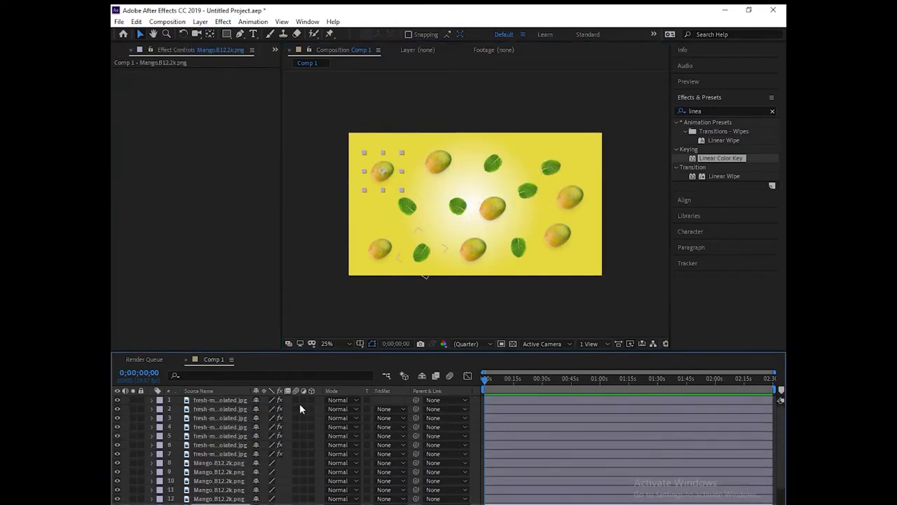
{"action": "left_click_drag", "start_coordinate": [313, 488], "coordinate": [313, 501]}
{"action": "left_click", "coordinate": [152, 446]}
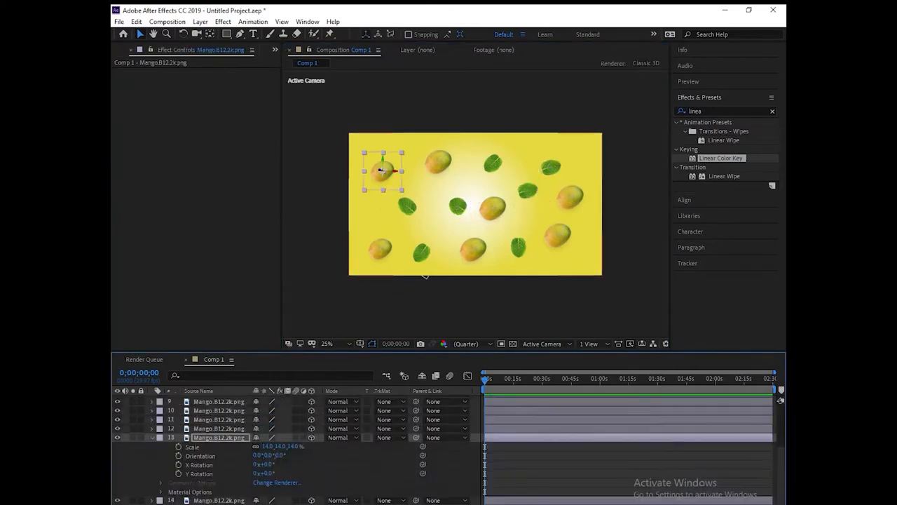
Step: Add a new 50mm Two-Node Camera to the composition
{"action": "left_click", "coordinate": [153, 437]}
{"action": "scroll", "coordinate": [154, 439], "scroll_direction": "up", "scroll_amount": 2}
{"action": "right_click", "coordinate": [265, 391]}
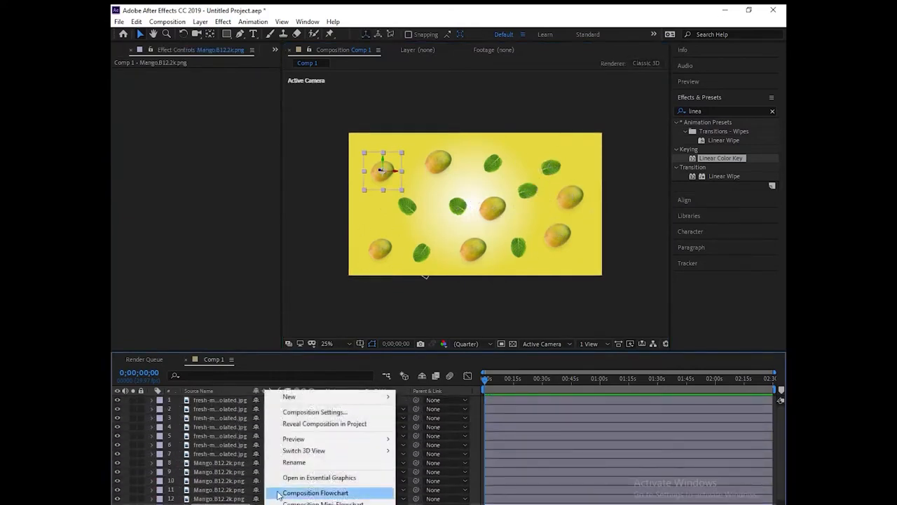
{"action": "mouse_move", "coordinate": [318, 400]}
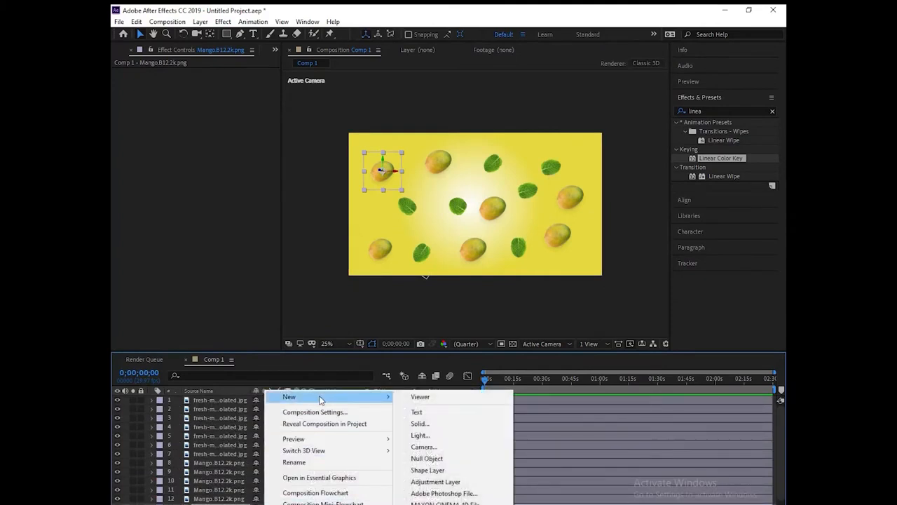
{"action": "left_click", "coordinate": [481, 447]}
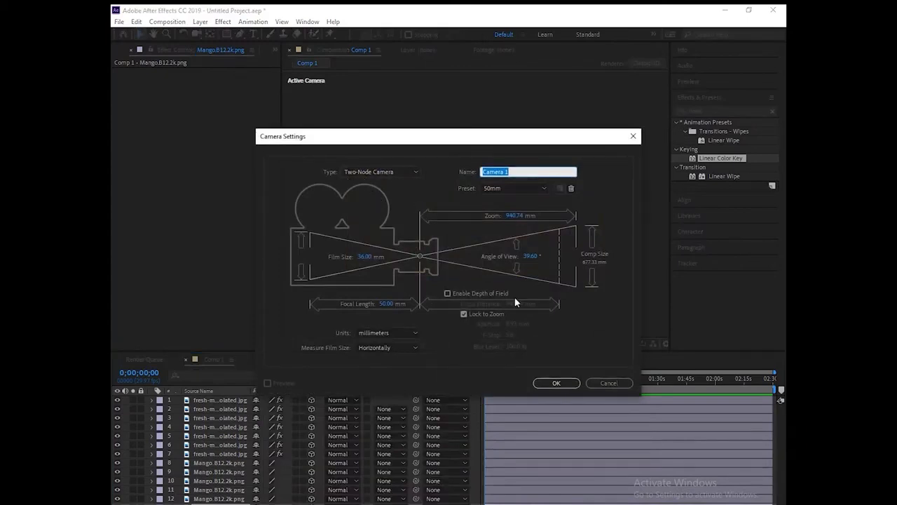
{"action": "left_click", "coordinate": [553, 384]}
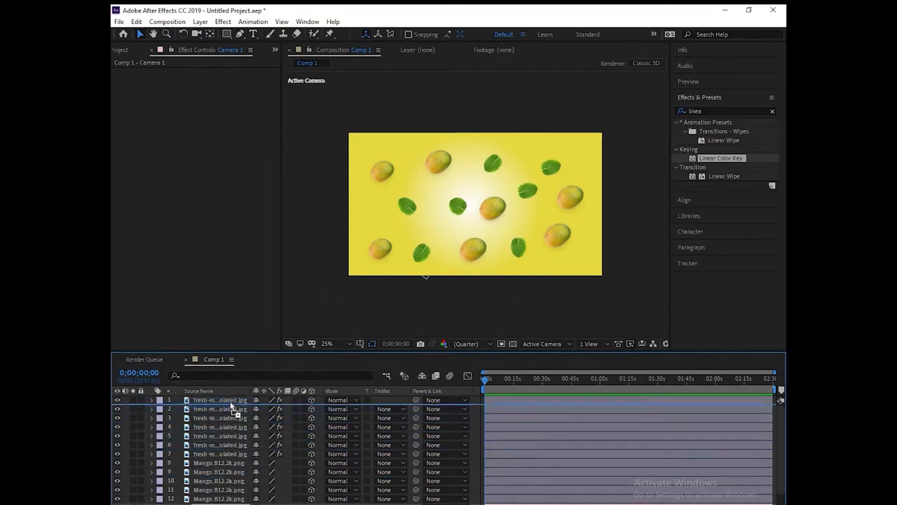
Step: Move Camera 1 to the top of the layer stack and reveal its position (960, 540, -2666.7)
{"action": "left_click_drag", "start_coordinate": [230, 393], "coordinate": [232, 400]}
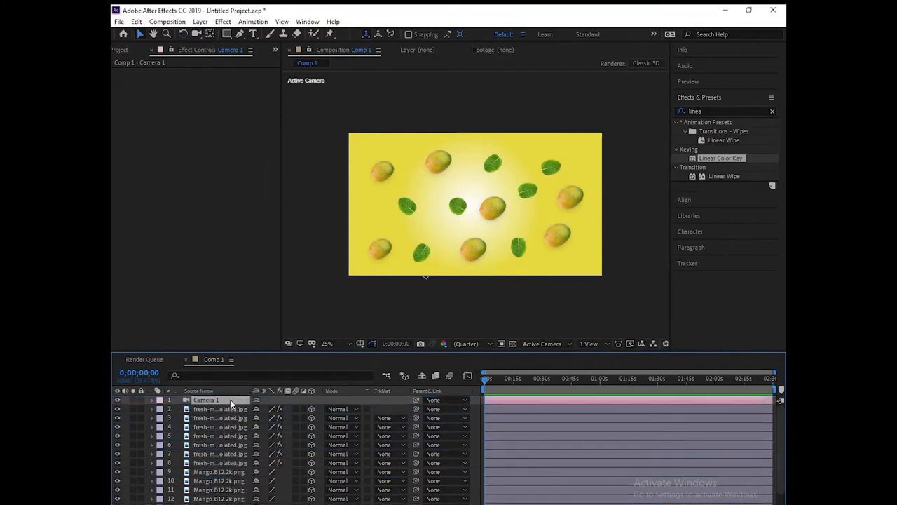
{"action": "key", "text": "p"}
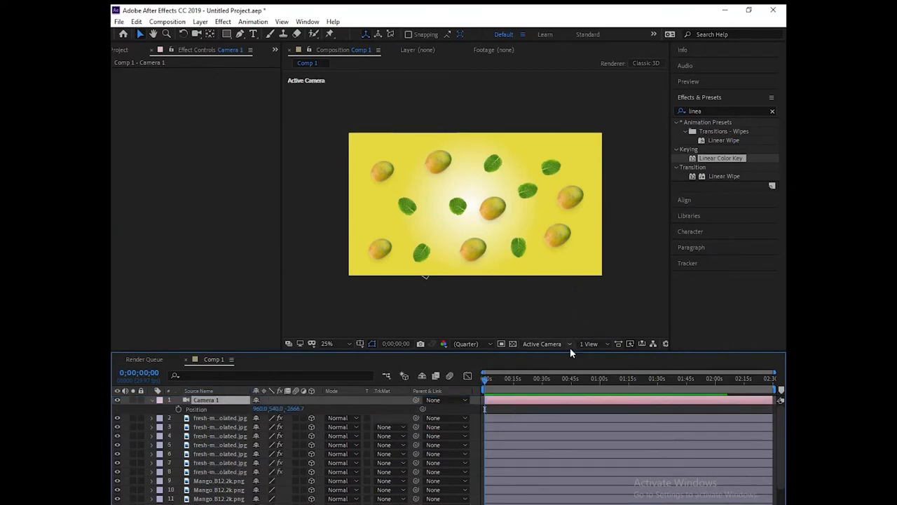
{"action": "left_click", "coordinate": [606, 344]}
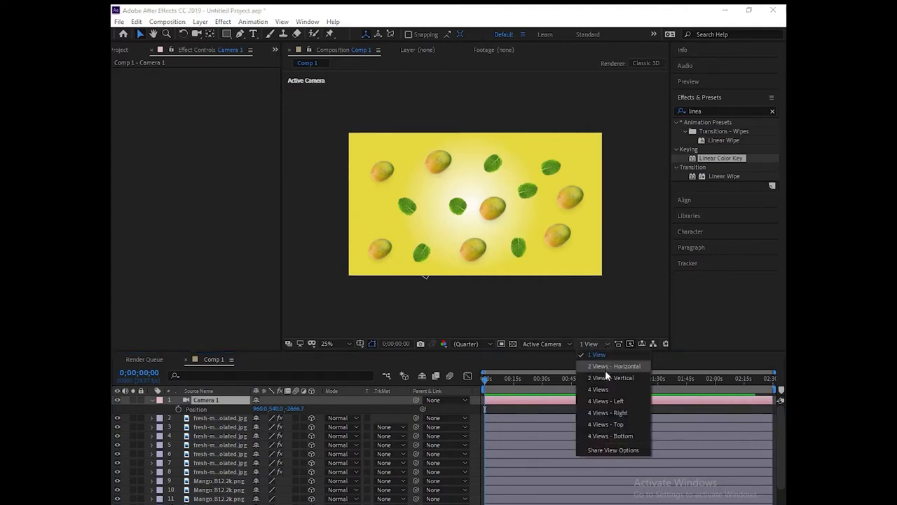
Step: Switch to a Top/Active Camera two-view layout and push the first mangoes and mint leaf back in depth
{"action": "left_click", "coordinate": [606, 370]}
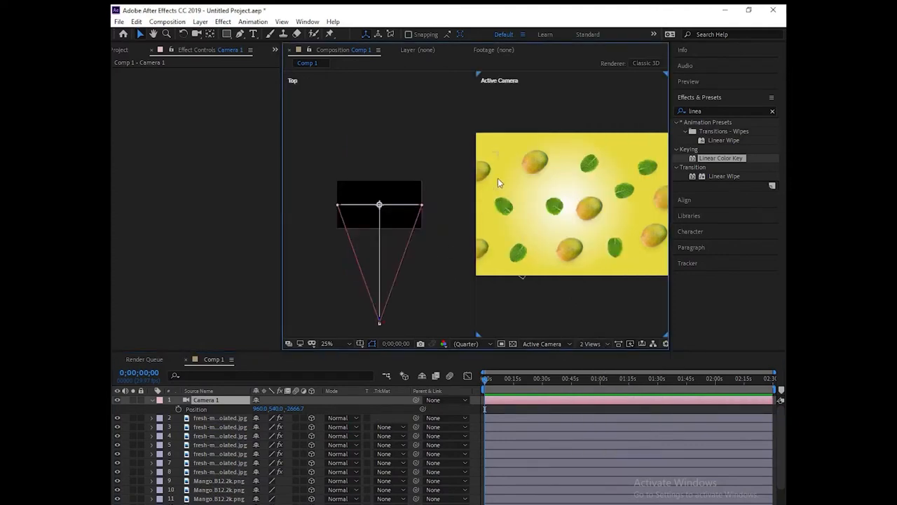
{"action": "left_click", "coordinate": [522, 168]}
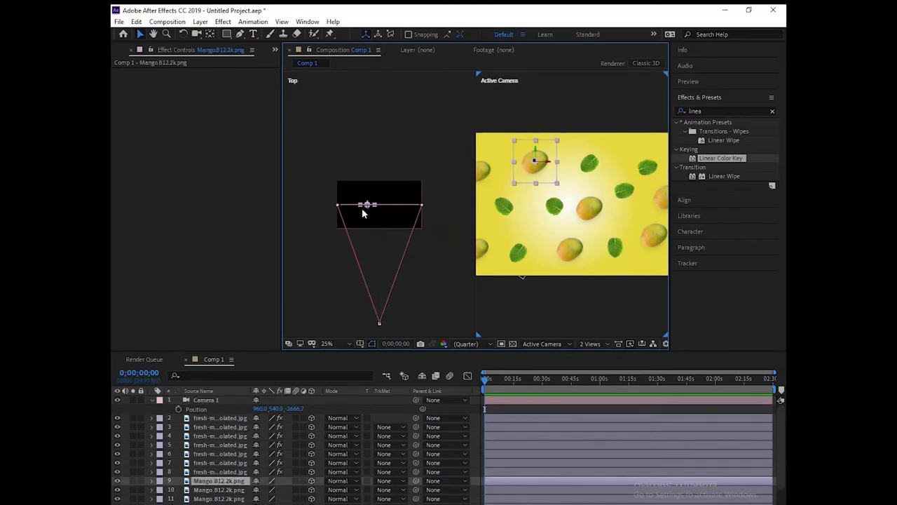
{"action": "left_click_drag", "start_coordinate": [367, 210], "coordinate": [364, 173]}
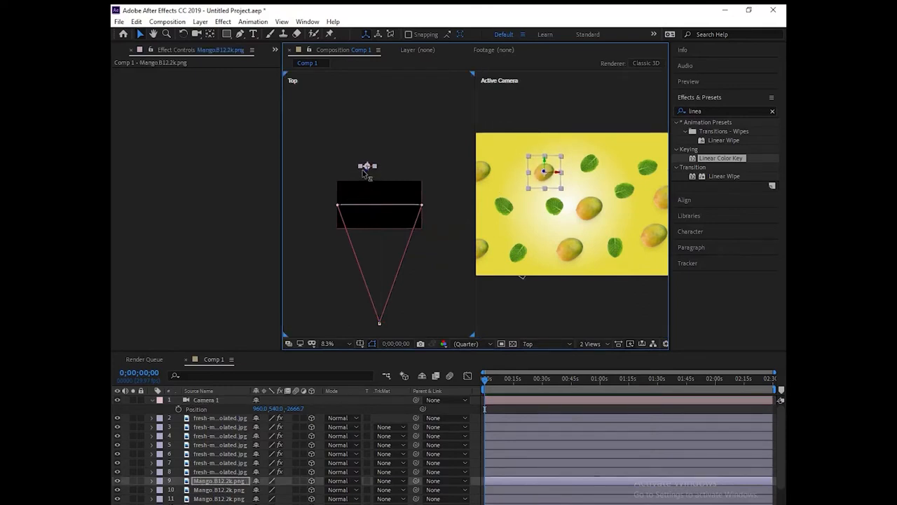
{"action": "left_click", "coordinate": [510, 204]}
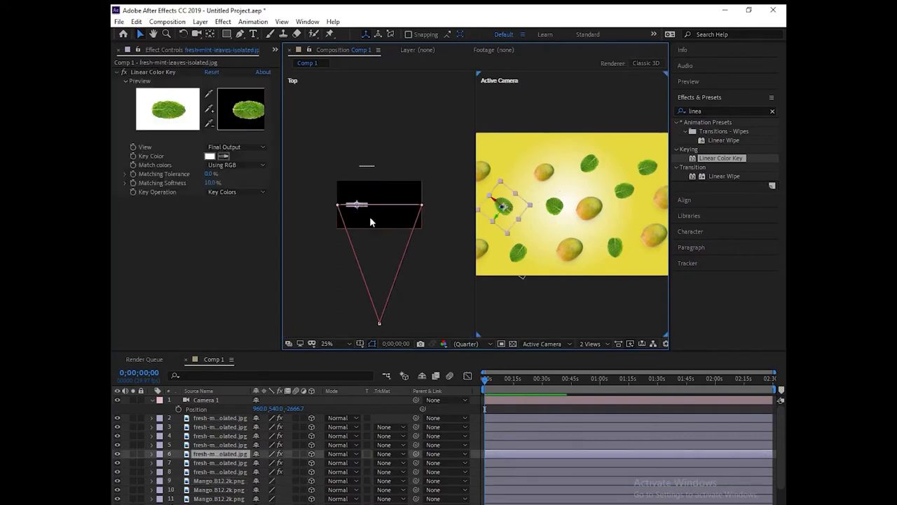
{"action": "left_click_drag", "start_coordinate": [359, 212], "coordinate": [353, 148]}
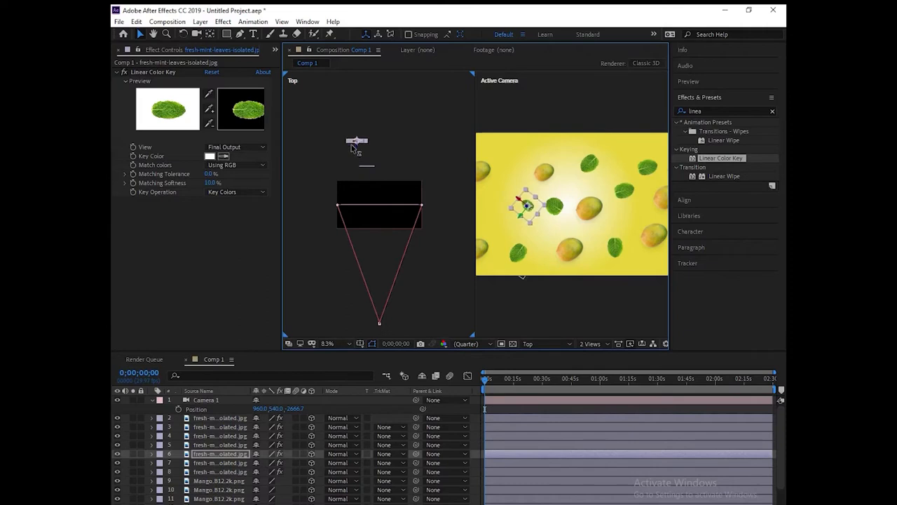
{"action": "left_click", "coordinate": [478, 170]}
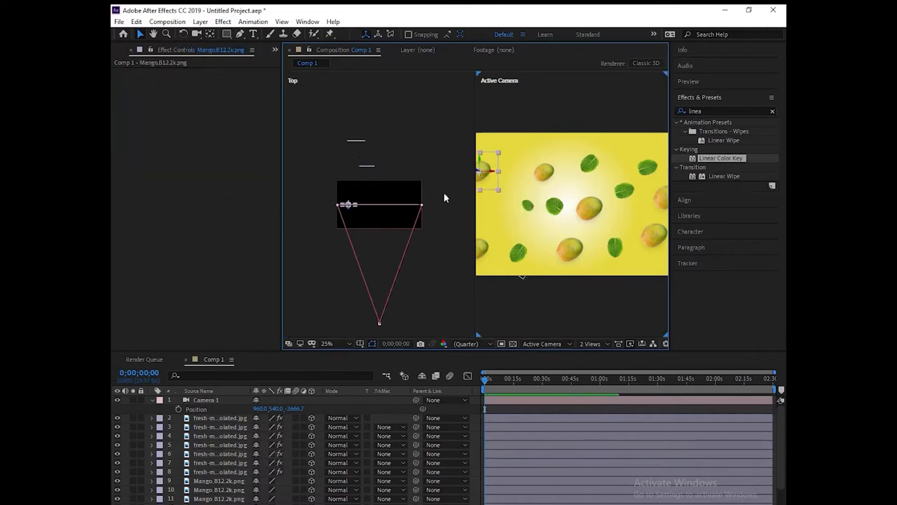
{"action": "left_click_drag", "start_coordinate": [487, 171], "coordinate": [484, 254]}
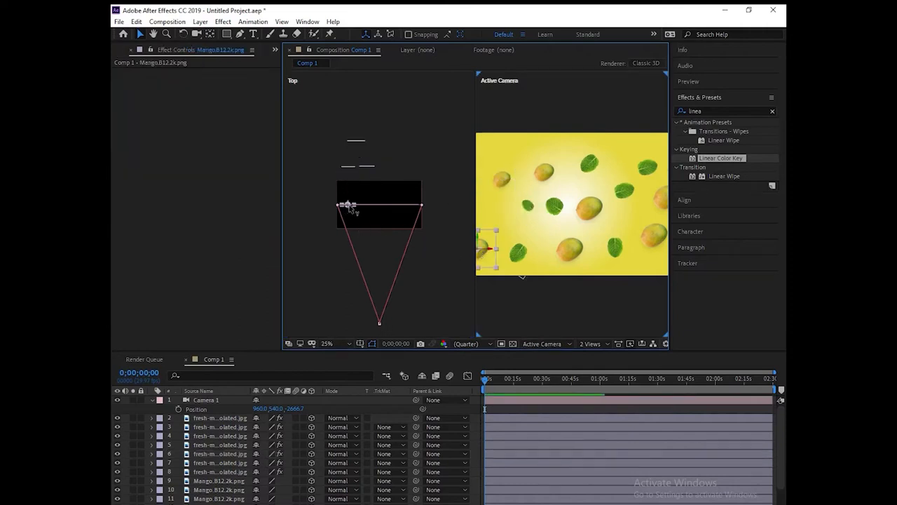
{"action": "left_click_drag", "start_coordinate": [348, 214], "coordinate": [346, 117]}
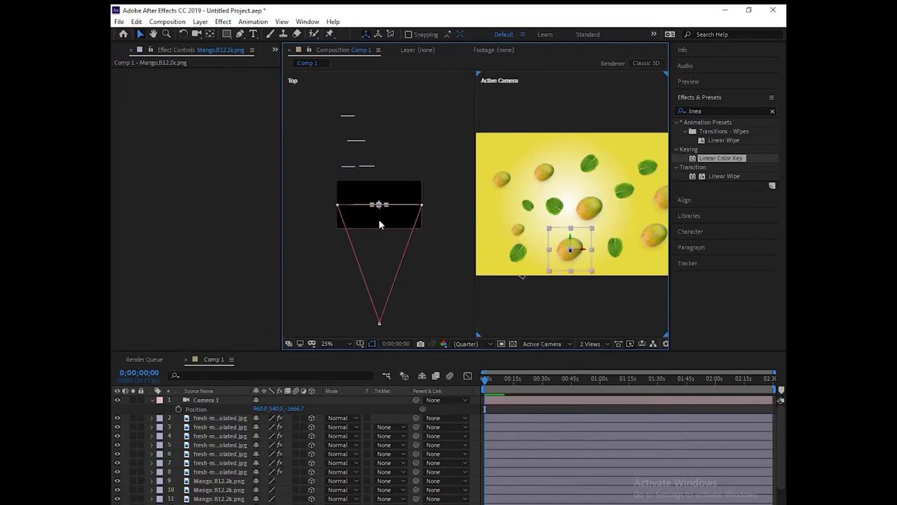
{"action": "left_click_drag", "start_coordinate": [379, 208], "coordinate": [371, 150]}
Step: Push more mint leaves, the centre mango and layer 4's leaf farther back
{"action": "left_click", "coordinate": [361, 203]}
{"action": "left_click_drag", "start_coordinate": [362, 197], "coordinate": [363, 177]}
{"action": "left_click", "coordinate": [595, 217]}
{"action": "left_click_drag", "start_coordinate": [382, 208], "coordinate": [367, 151]}
{"action": "left_click", "coordinate": [586, 173]}
{"action": "left_click_drag", "start_coordinate": [386, 211], "coordinate": [385, 163]}
{"action": "left_click", "coordinate": [581, 207]}
{"action": "left_click", "coordinate": [611, 237]}
{"action": "left_click_drag", "start_coordinate": [398, 213], "coordinate": [399, 176]}
Step: Shift mango layer 11 left and push the leaves on layers 7 and 8 and mango layer 10 back
{"action": "left_click_drag", "start_coordinate": [654, 233], "coordinate": [621, 227]}
{"action": "left_click", "coordinate": [397, 206]}
{"action": "left_click_drag", "start_coordinate": [397, 210], "coordinate": [398, 142]}
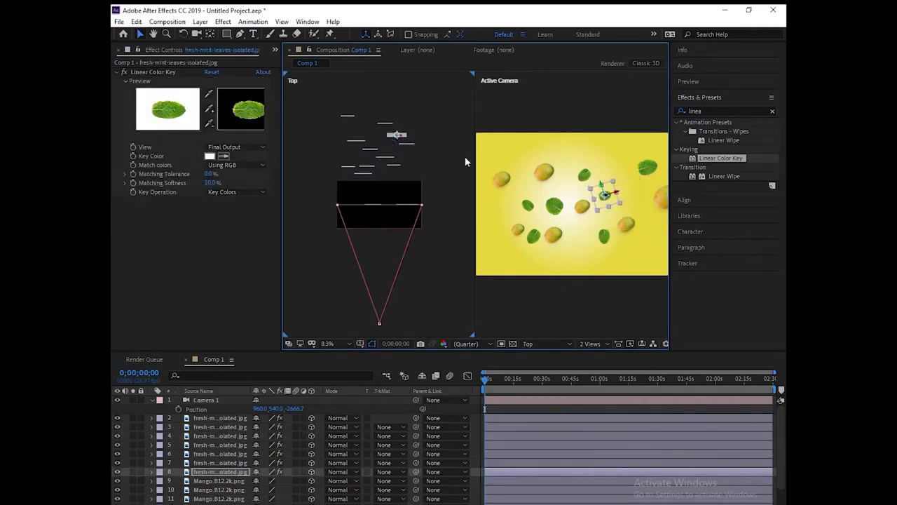
{"action": "left_click", "coordinate": [651, 170]}
{"action": "left_click_drag", "start_coordinate": [405, 209], "coordinate": [407, 159]}
{"action": "left_click", "coordinate": [630, 225]}
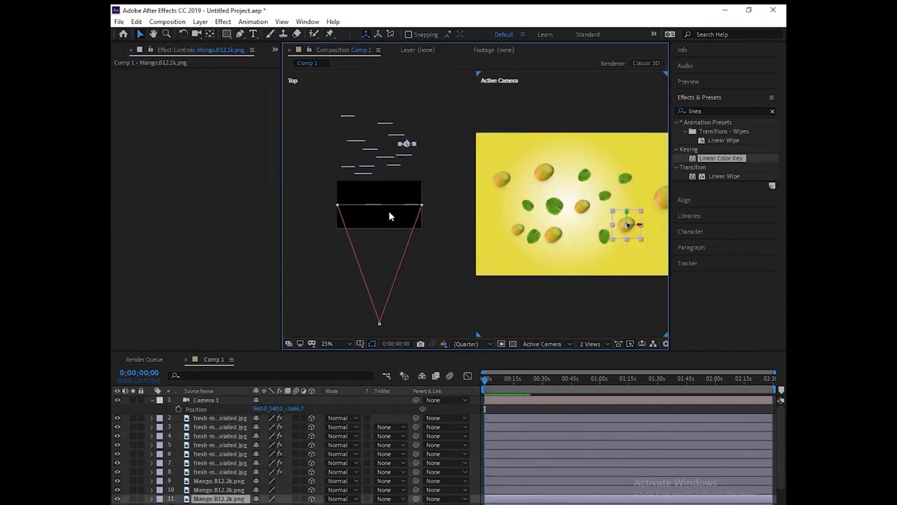
{"action": "left_click", "coordinate": [661, 200]}
{"action": "left_click_drag", "start_coordinate": [412, 211], "coordinate": [415, 166]}
{"action": "left_click", "coordinate": [582, 207]}
Step: Push the centre mint leaf back, then keyframe Camera 1 Position from Z -2666.7 to -133.7 near 5 s
{"action": "left_click", "coordinate": [554, 205]}
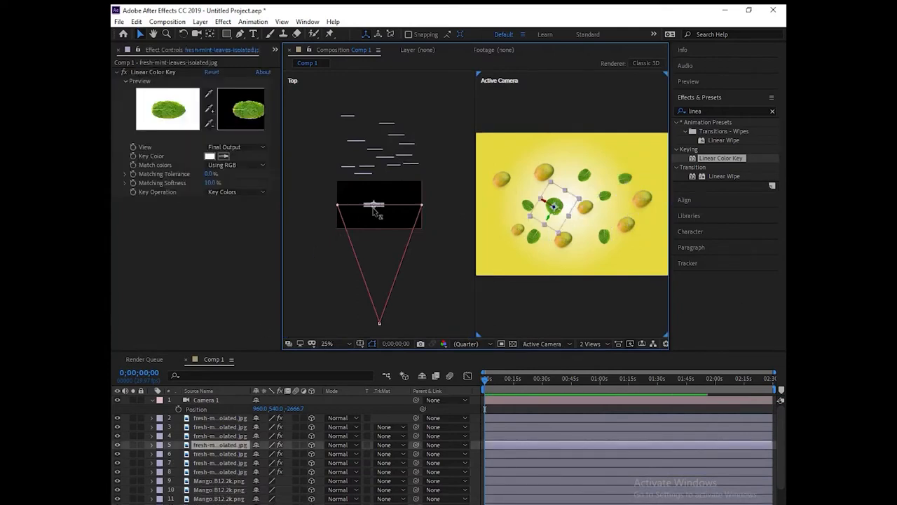
{"action": "left_click_drag", "start_coordinate": [373, 208], "coordinate": [373, 131]}
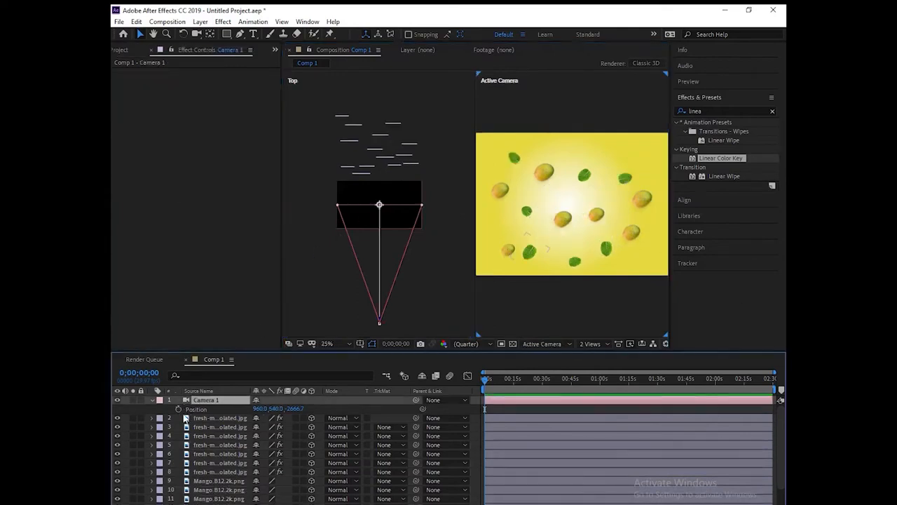
{"action": "left_click", "coordinate": [179, 409]}
{"action": "left_click_drag", "start_coordinate": [485, 381], "coordinate": [505, 382]}
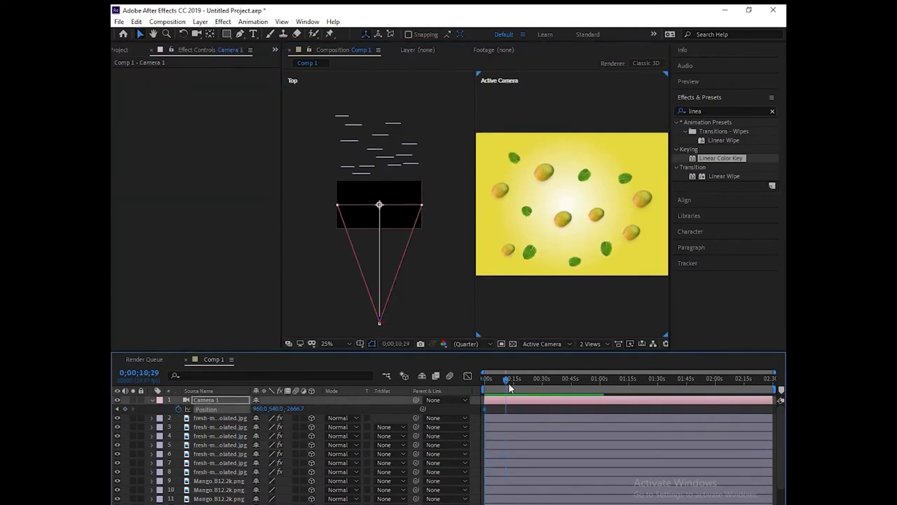
{"action": "left_click_drag", "start_coordinate": [774, 372], "coordinate": [587, 372]}
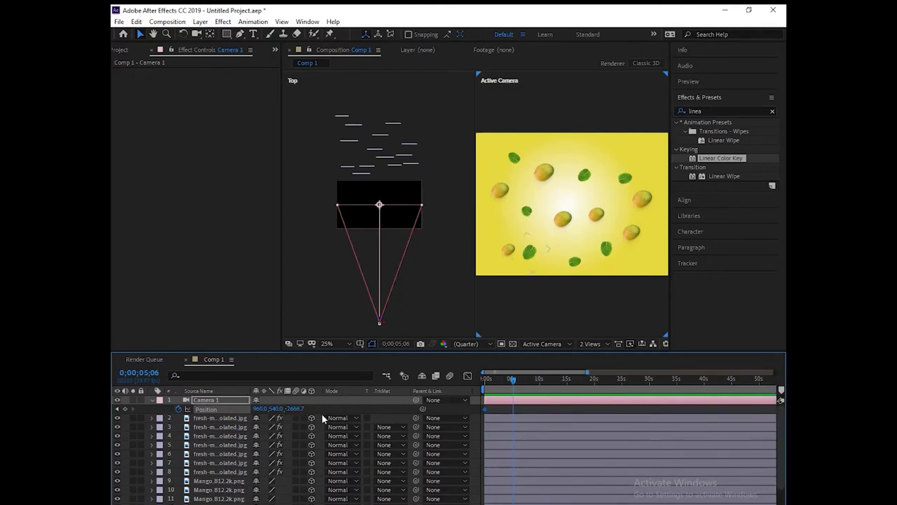
{"action": "left_click_drag", "start_coordinate": [293, 410], "coordinate": [465, 416]}
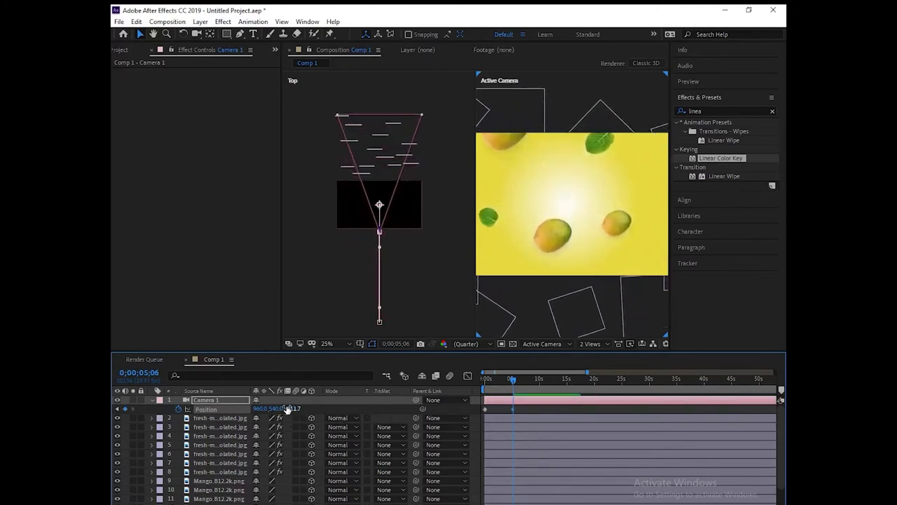
{"action": "left_click_drag", "start_coordinate": [287, 408], "coordinate": [339, 415]}
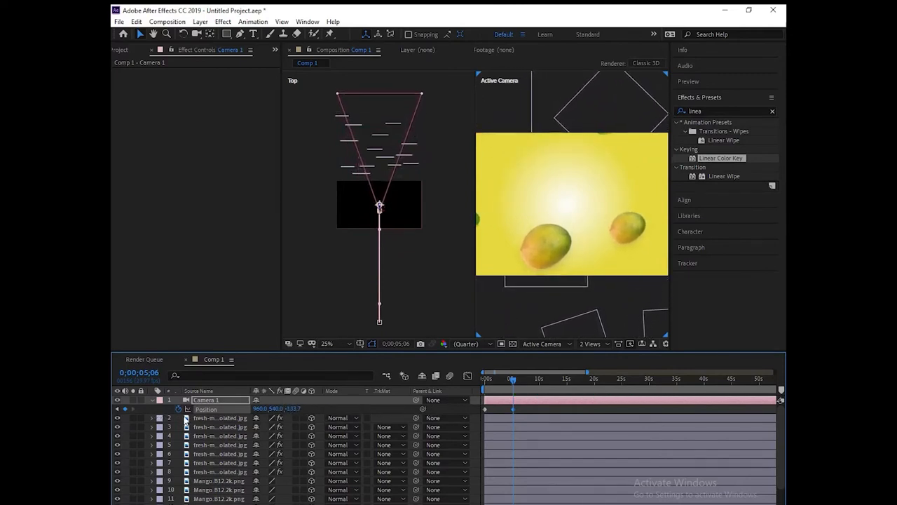
Step: Reposition the mangoes and leaves to frame the close-up, then preview the camera move
{"action": "left_click_drag", "start_coordinate": [558, 236], "coordinate": [551, 257]}
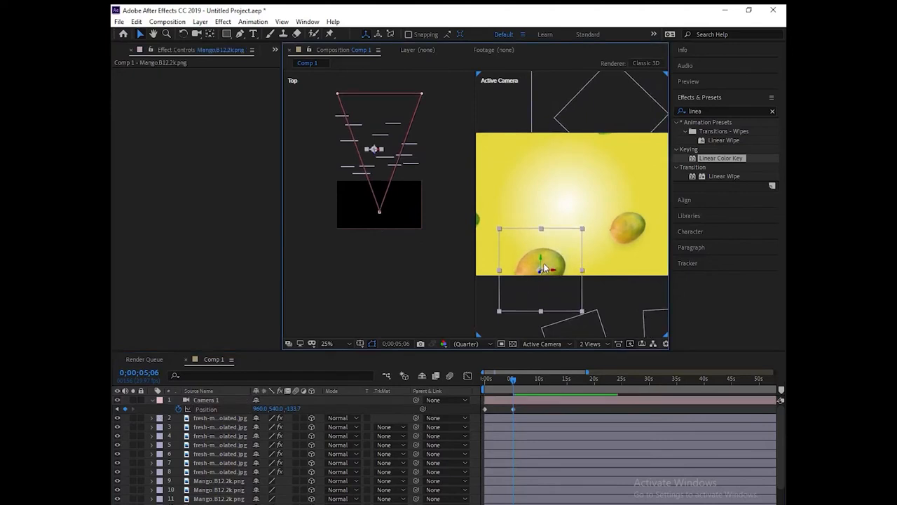
{"action": "left_click", "coordinate": [481, 221]}
{"action": "left_click_drag", "start_coordinate": [481, 220], "coordinate": [494, 204]}
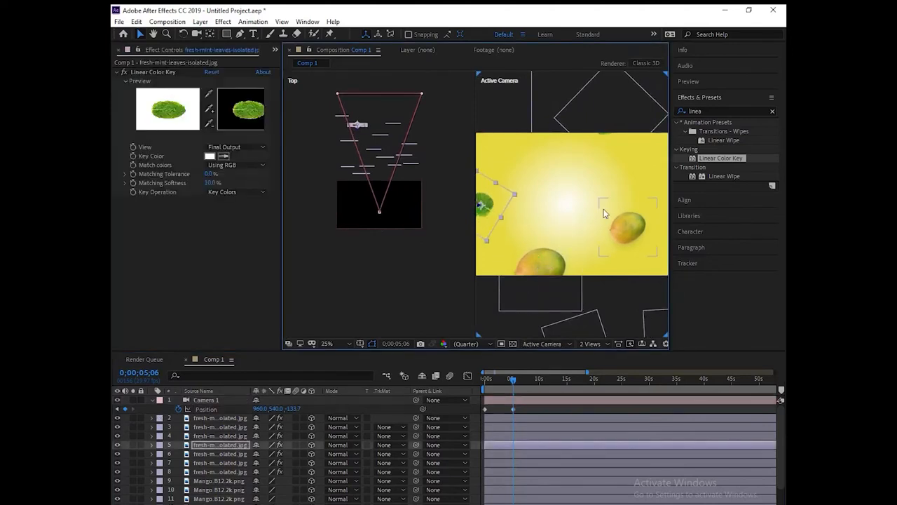
{"action": "left_click_drag", "start_coordinate": [635, 230], "coordinate": [647, 249]}
{"action": "left_click_drag", "start_coordinate": [608, 125], "coordinate": [601, 144]}
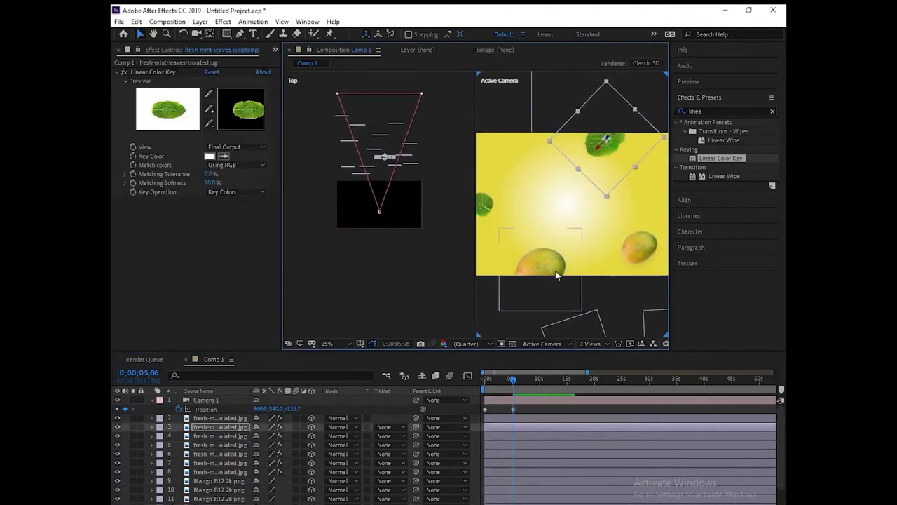
{"action": "left_click_drag", "start_coordinate": [551, 266], "coordinate": [548, 272]}
{"action": "key", "text": "space"}
Step: Preview the camera push-in from the start with the camera layer selected
{"action": "left_click_drag", "start_coordinate": [514, 377], "coordinate": [483, 380]}
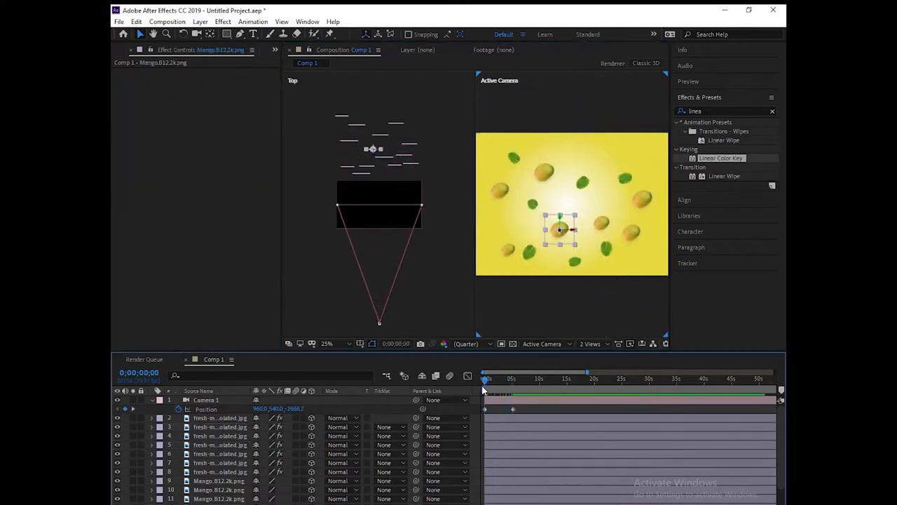
{"action": "key", "text": "space"}
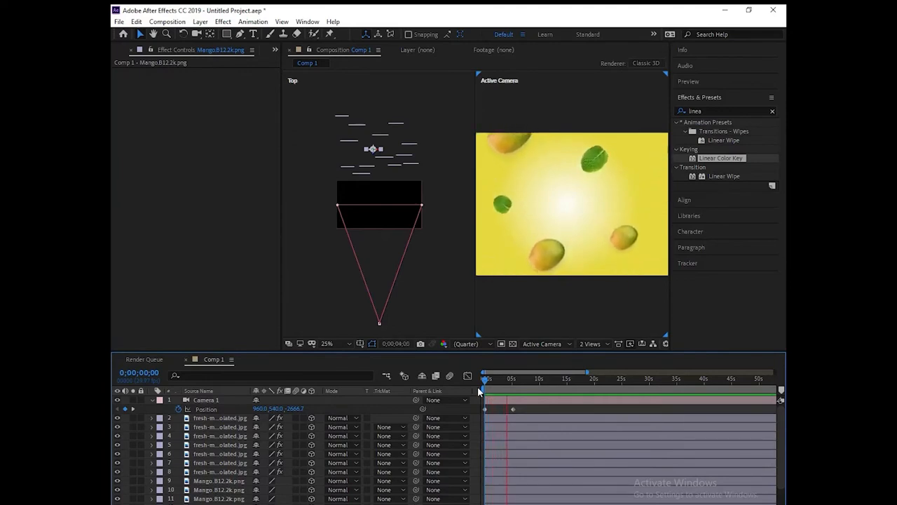
{"action": "left_click", "coordinate": [513, 408]}
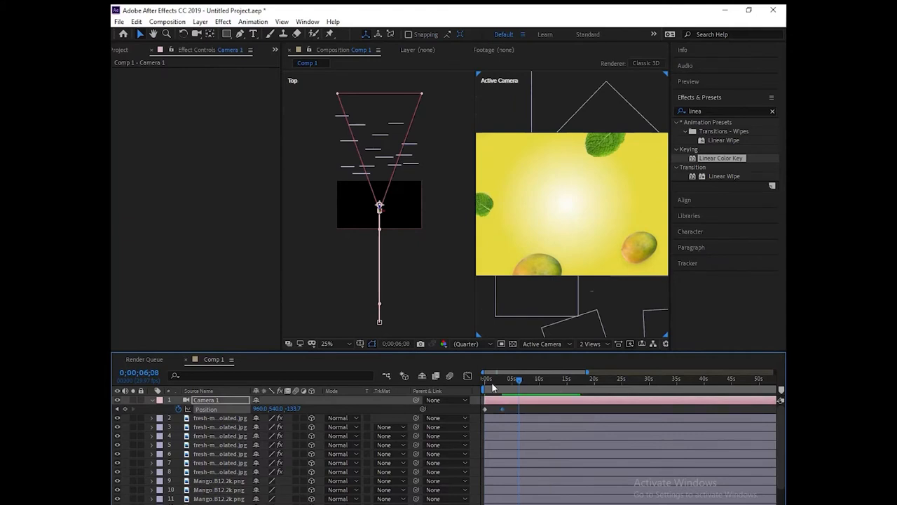
{"action": "key", "text": "space"}
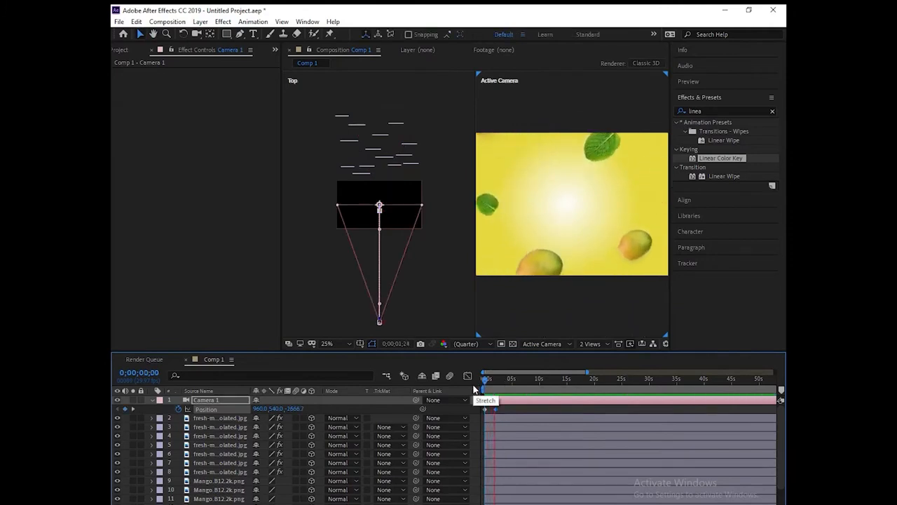
Step: Apply Easy Ease to both Camera 1 Position keyframes and preview the eased move
{"action": "left_click_drag", "start_coordinate": [508, 411], "coordinate": [474, 408]}
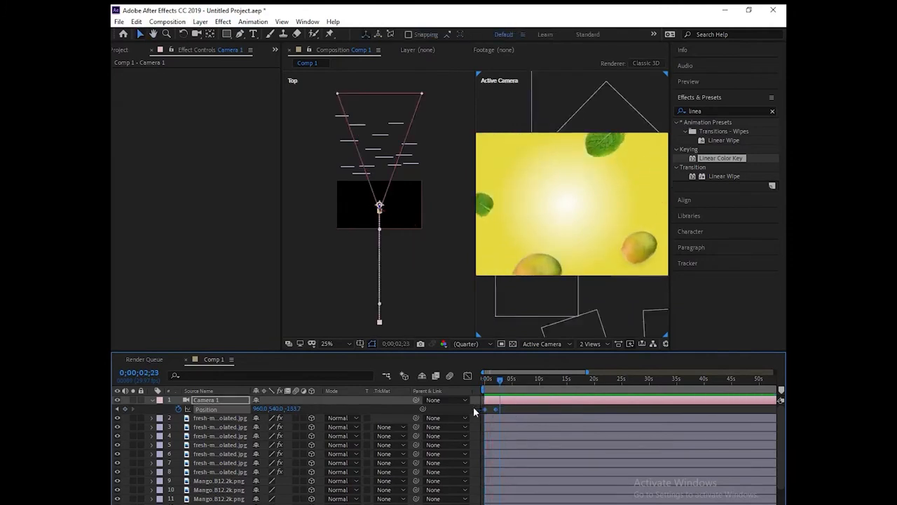
{"action": "right_click", "coordinate": [497, 414]}
{"action": "mouse_move", "coordinate": [557, 402]}
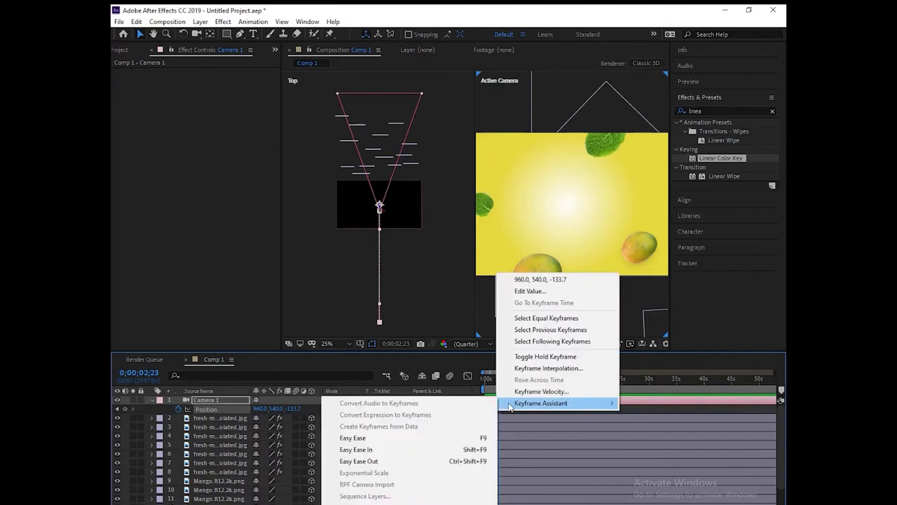
{"action": "left_click", "coordinate": [456, 438]}
{"action": "key", "text": "Home"}
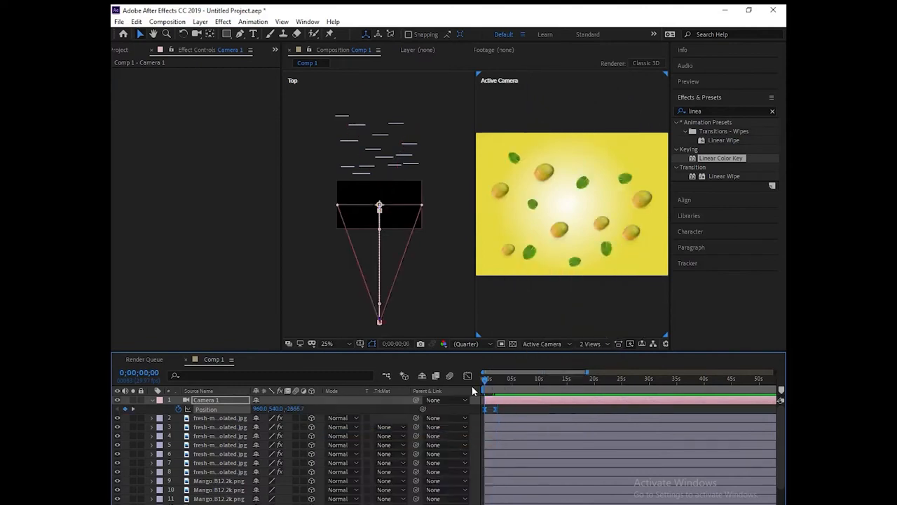
{"action": "key", "text": "space"}
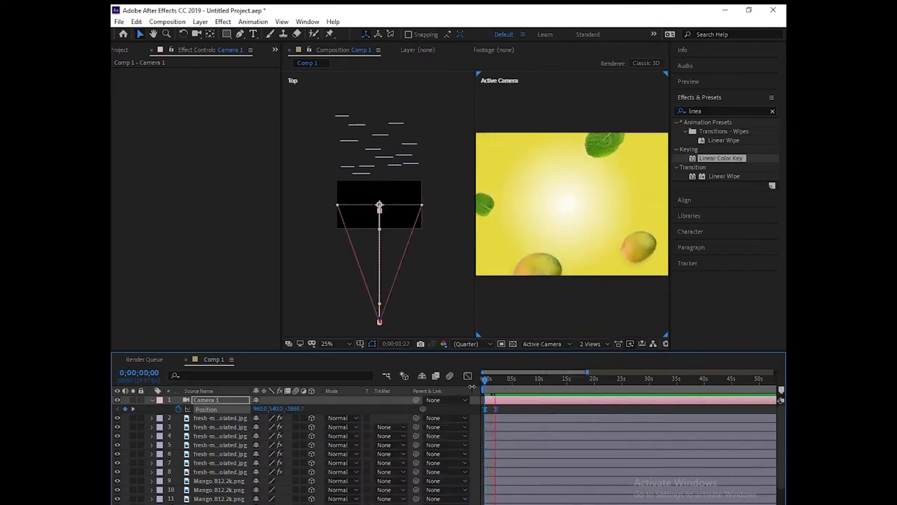
{"action": "key", "text": "space"}
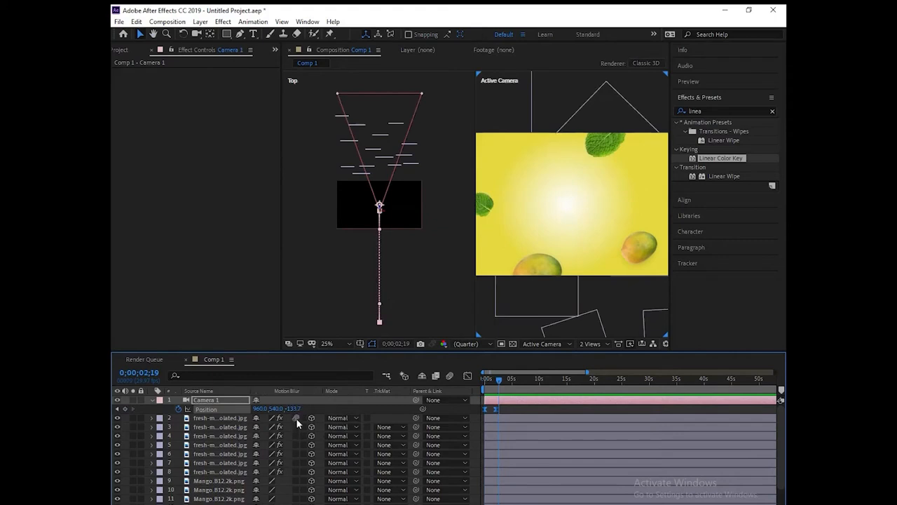
Step: Adjust Camera 1's 0 s Position keyframe to 1102.0, 588.0, -2533.7
{"action": "scroll", "coordinate": [309, 500], "scroll_direction": "down", "scroll_amount": 2}
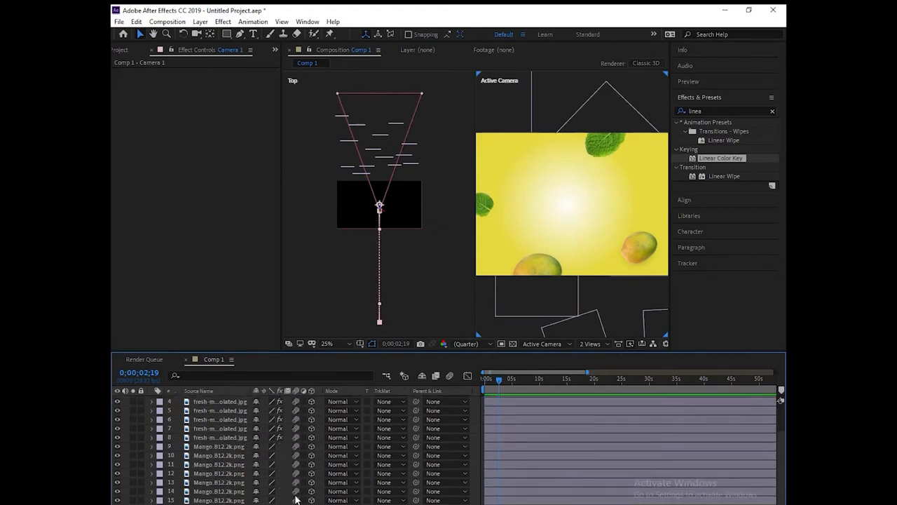
{"action": "left_click_drag", "start_coordinate": [502, 379], "coordinate": [460, 379]}
{"action": "key", "text": "space"}
{"action": "key", "text": "space"}
{"action": "left_click_drag", "start_coordinate": [504, 380], "coordinate": [468, 385]}
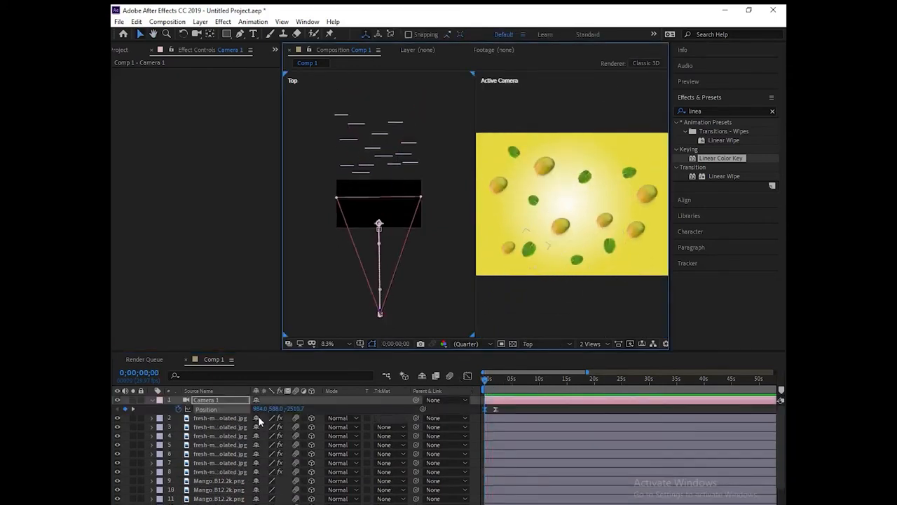
{"action": "left_click_drag", "start_coordinate": [261, 410], "coordinate": [395, 405]}
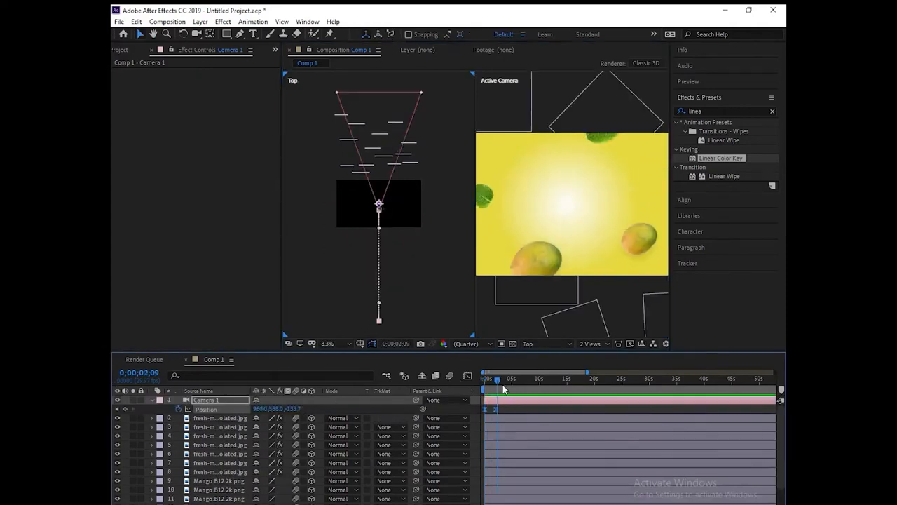
Step: Add the juice bottle image at 15% scale and key out its white background with Linear Color Key
{"action": "left_click", "coordinate": [120, 52]}
{"action": "left_click", "coordinate": [151, 165]}
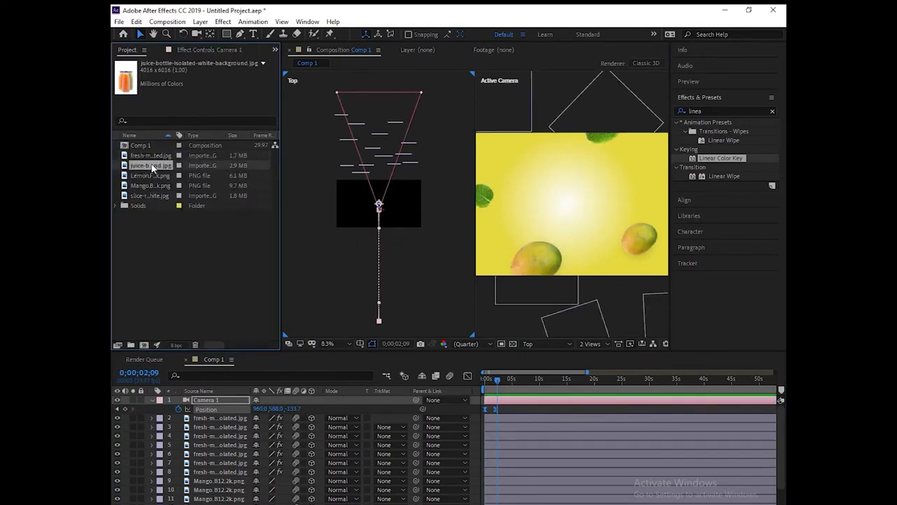
{"action": "left_click_drag", "start_coordinate": [152, 180], "coordinate": [225, 411]}
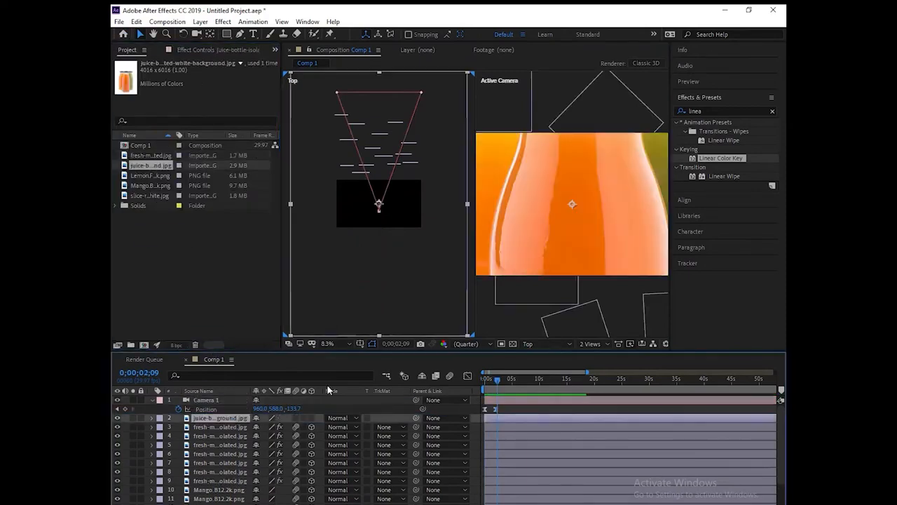
{"action": "key", "text": "s"}
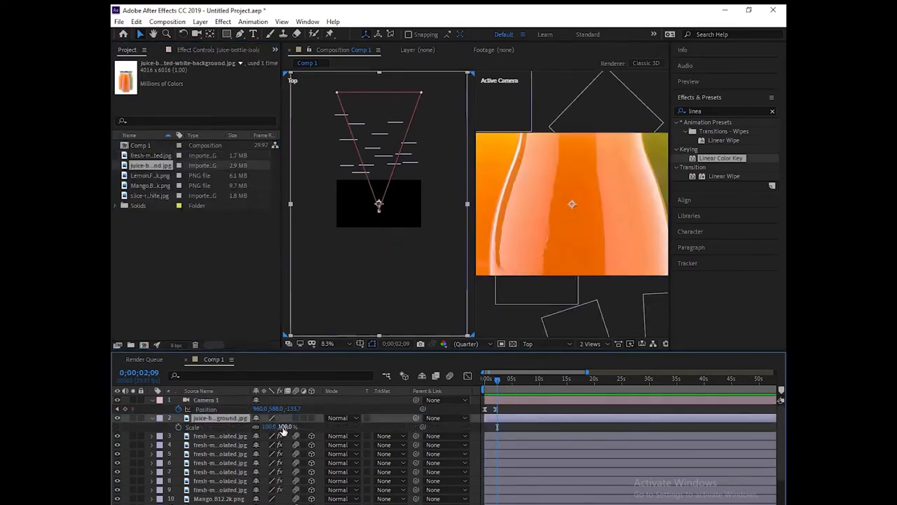
{"action": "left_click_drag", "start_coordinate": [286, 428], "coordinate": [241, 425]}
{"action": "left_click_drag", "start_coordinate": [720, 159], "coordinate": [232, 424]}
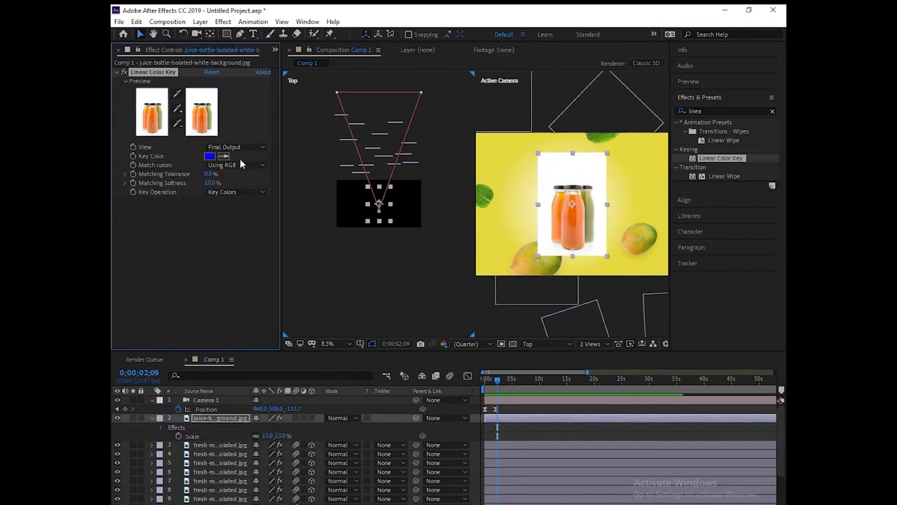
{"action": "left_click", "coordinate": [551, 169]}
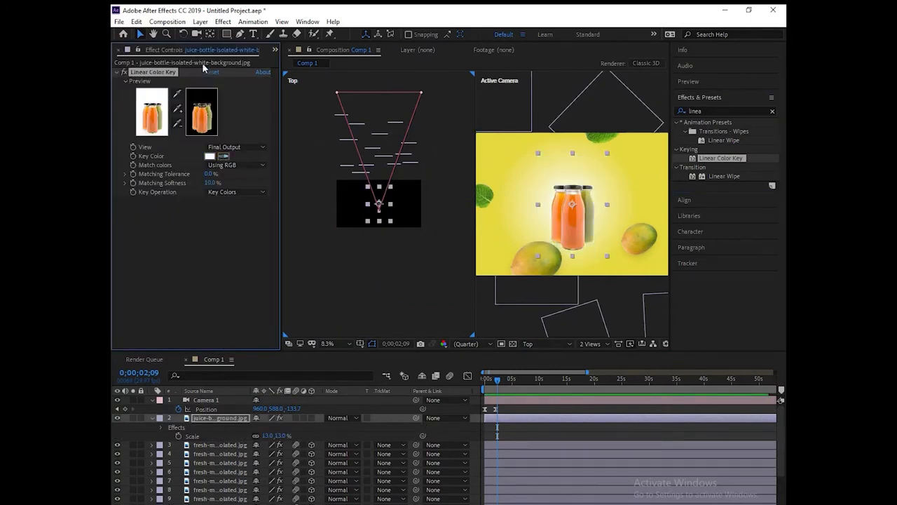
Step: Shrink the bottles to 8% scale and nudge them up and left in the shot
{"action": "left_click", "coordinate": [211, 420]}
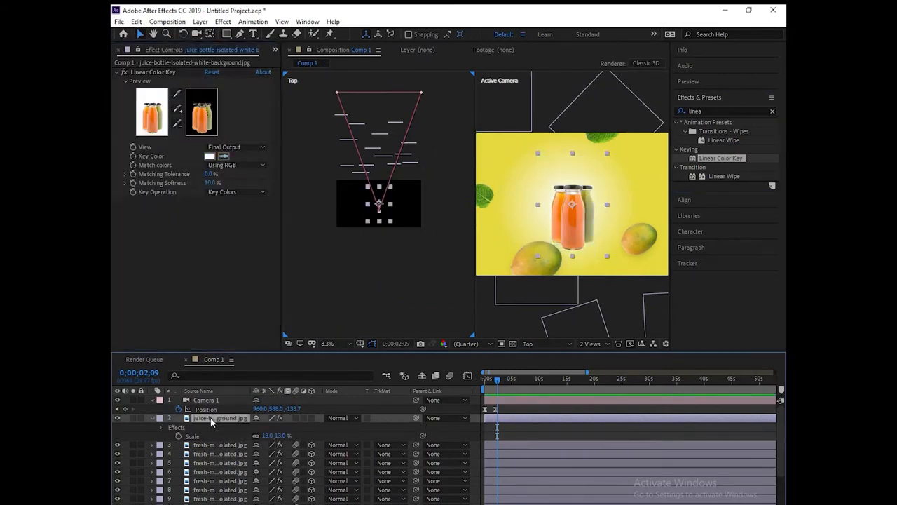
{"action": "left_click_drag", "start_coordinate": [577, 218], "coordinate": [571, 211]}
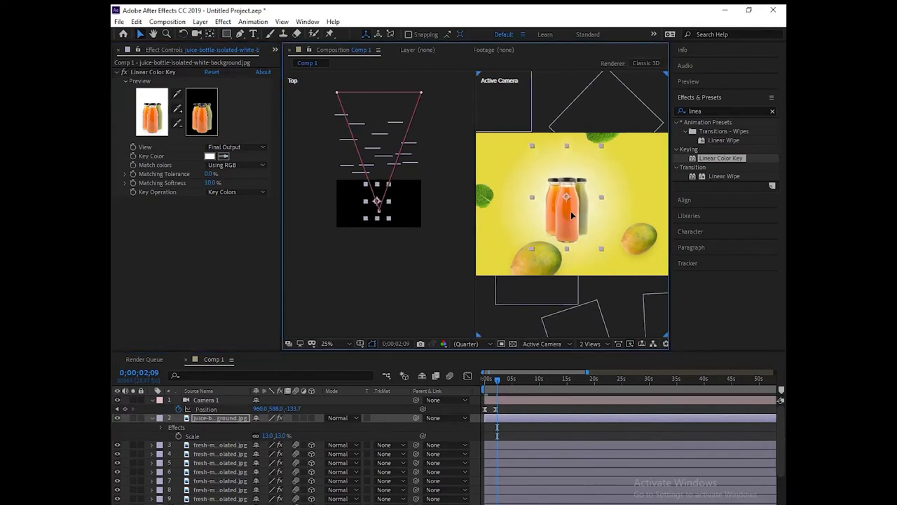
{"action": "left_click_drag", "start_coordinate": [278, 435], "coordinate": [267, 435]}
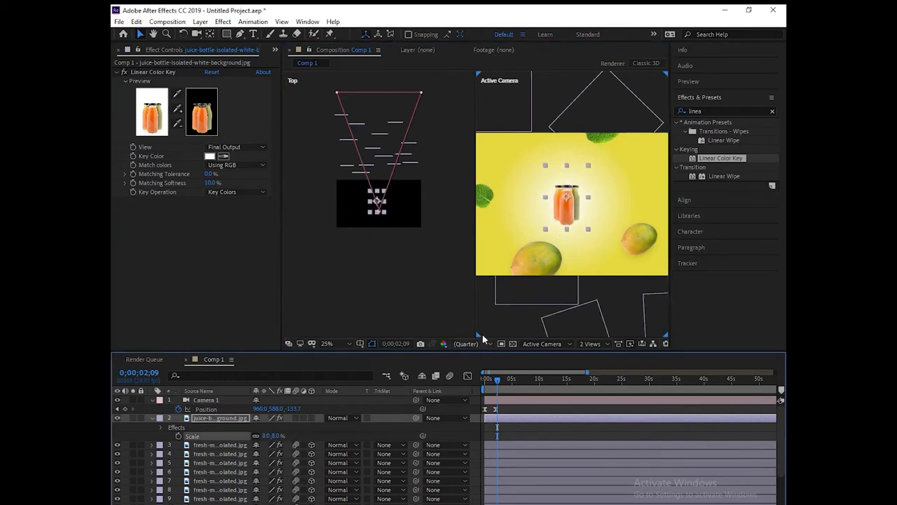
{"action": "left_click_drag", "start_coordinate": [572, 210], "coordinate": [571, 206]}
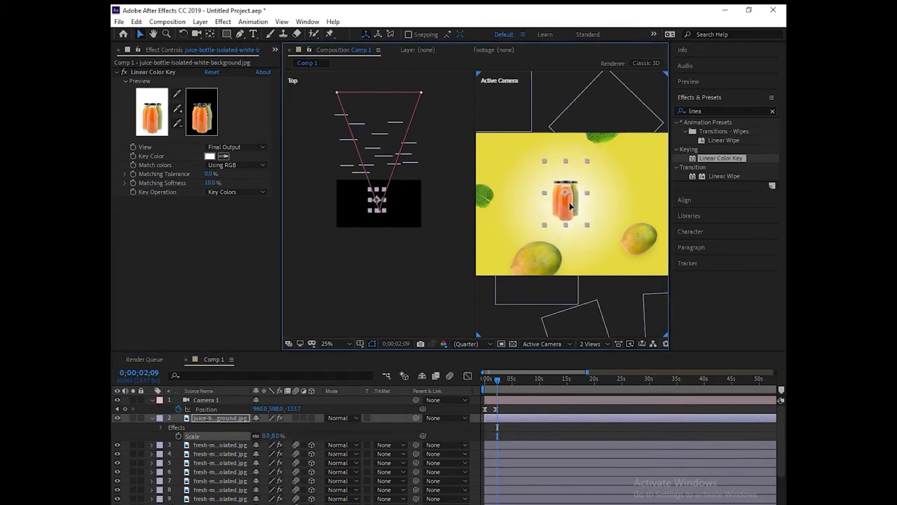
{"action": "left_click", "coordinate": [495, 379]}
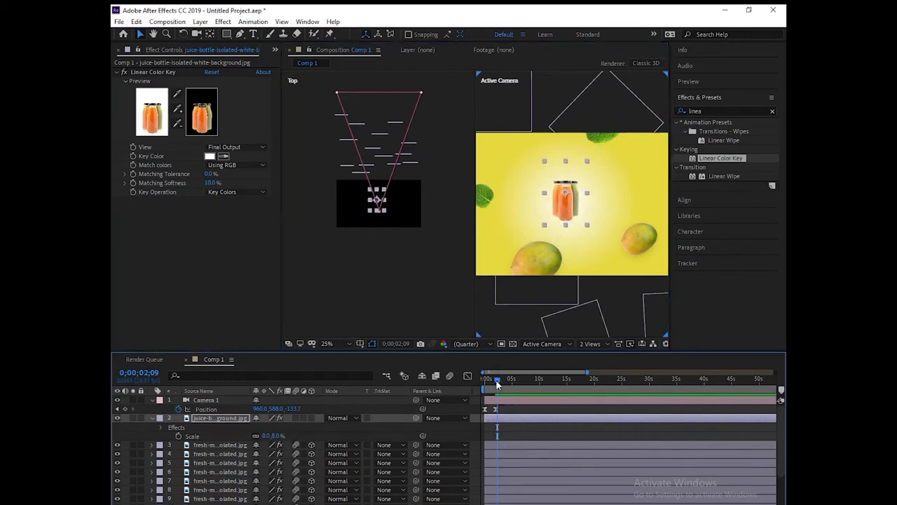
{"action": "left_click_drag", "start_coordinate": [495, 379], "coordinate": [473, 380]}
Step: Delay the bottle layer's start and keyframe its Opacity from 0% to 100% around 2 s
{"action": "left_click_drag", "start_coordinate": [495, 420], "coordinate": [500, 417]}
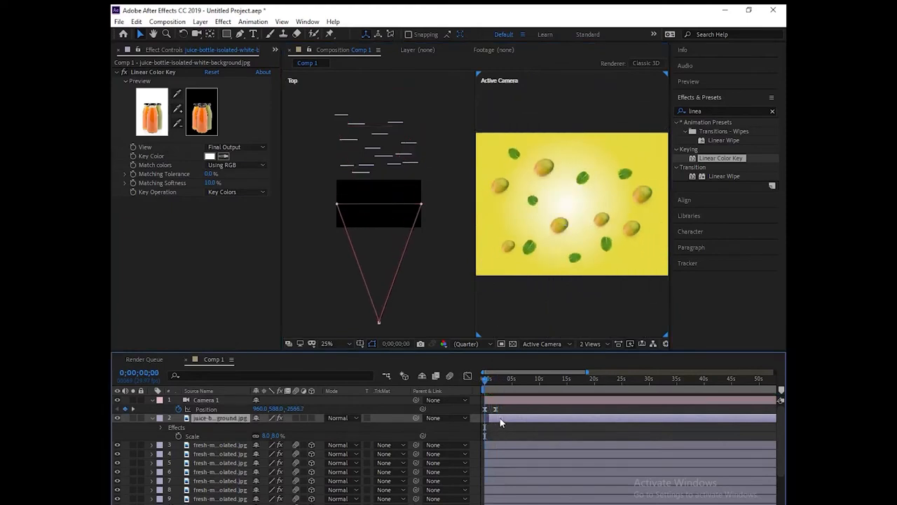
{"action": "mouse_move", "coordinate": [484, 379]}
{"action": "left_mouse_down"}
{"action": "mouse_move", "coordinate": [503, 378]}
{"action": "mouse_move", "coordinate": [494, 378]}
{"action": "left_mouse_up"}
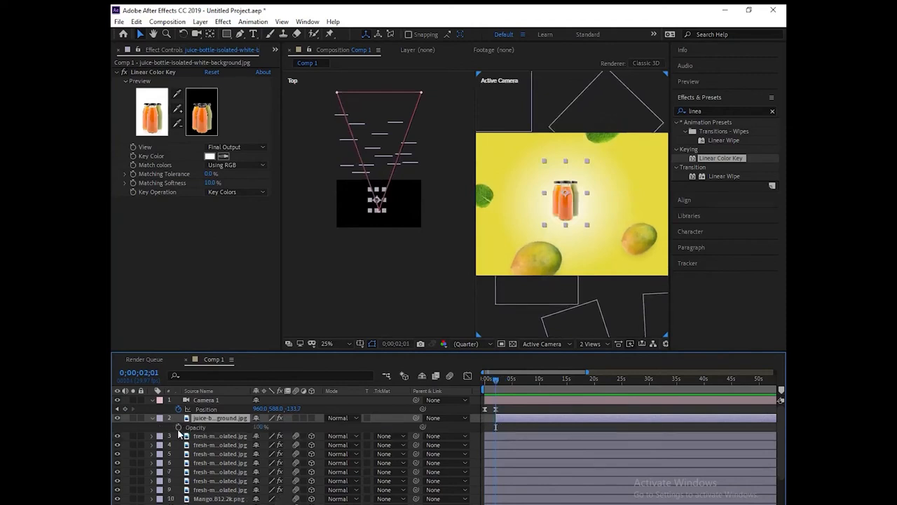
{"action": "key", "text": "t"}
{"action": "left_click_drag", "start_coordinate": [261, 427], "coordinate": [180, 418]}
{"action": "left_click_drag", "start_coordinate": [497, 381], "coordinate": [498, 383]}
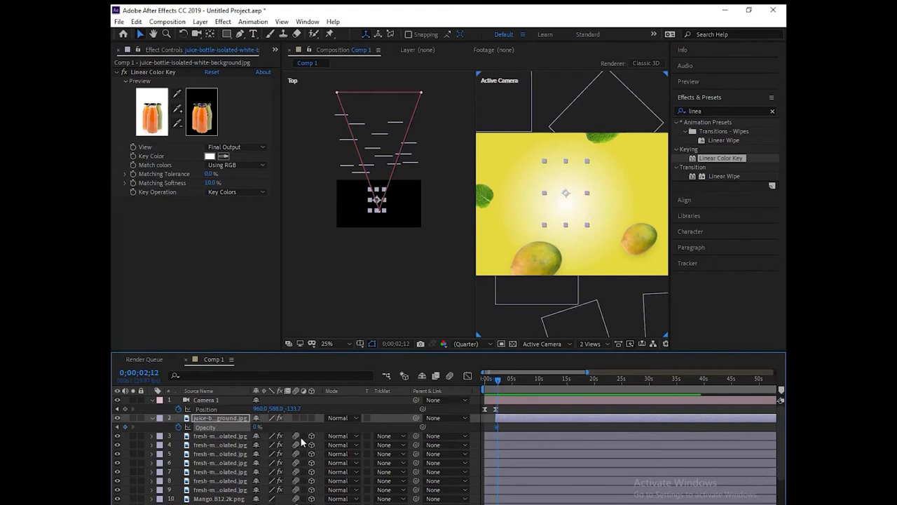
{"action": "left_click_drag", "start_coordinate": [257, 427], "coordinate": [350, 434]}
{"action": "mouse_move", "coordinate": [497, 380]}
{"action": "left_mouse_down"}
{"action": "mouse_move", "coordinate": [489, 384]}
{"action": "mouse_move", "coordinate": [501, 380]}
{"action": "left_mouse_up"}
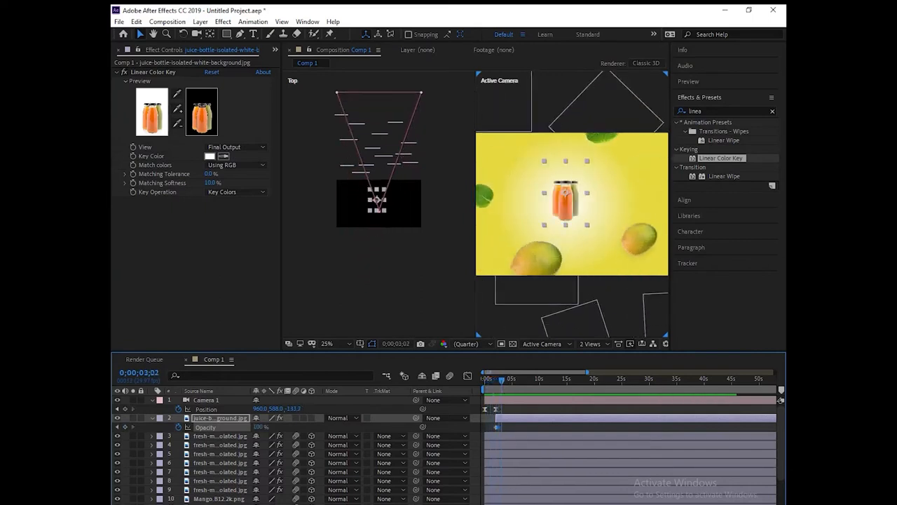
Step: Shift the first Opacity keyframe slightly earlier and scrub to check the fade-in
{"action": "key", "text": "equal"}
{"action": "key", "text": "equal"}
{"action": "key", "text": "equal"}
{"action": "key", "text": "equal"}
{"action": "key", "text": "equal"}
{"action": "key", "text": "minus"}
{"action": "key", "text": "minus"}
{"action": "key", "text": "minus"}
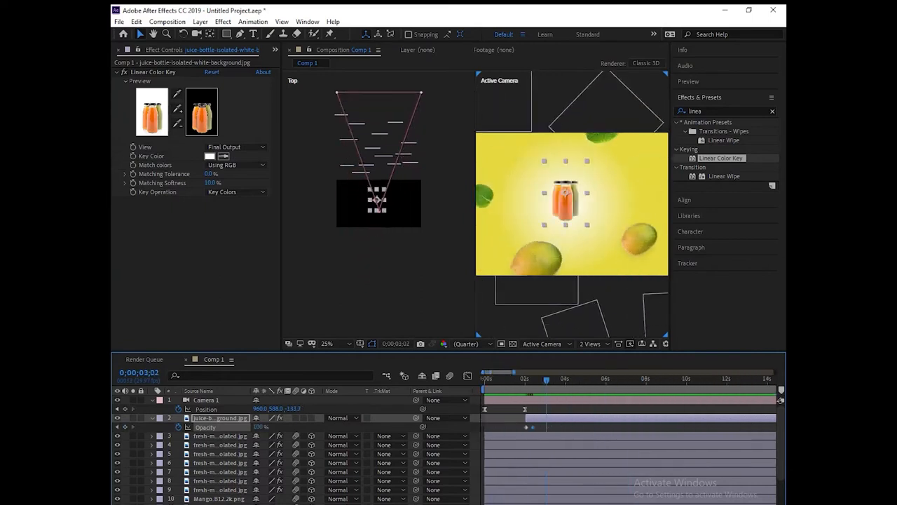
{"action": "left_click_drag", "start_coordinate": [527, 427], "coordinate": [524, 427]}
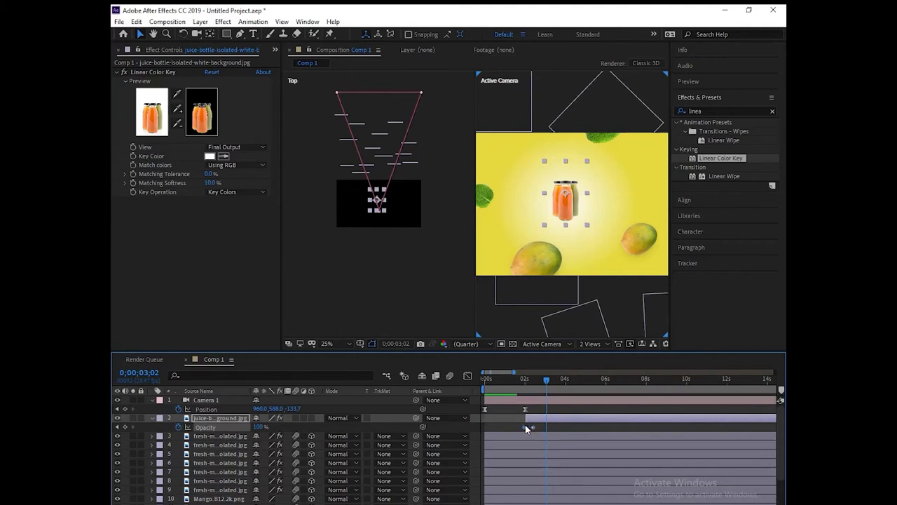
{"action": "left_click_drag", "start_coordinate": [538, 382], "coordinate": [508, 380]}
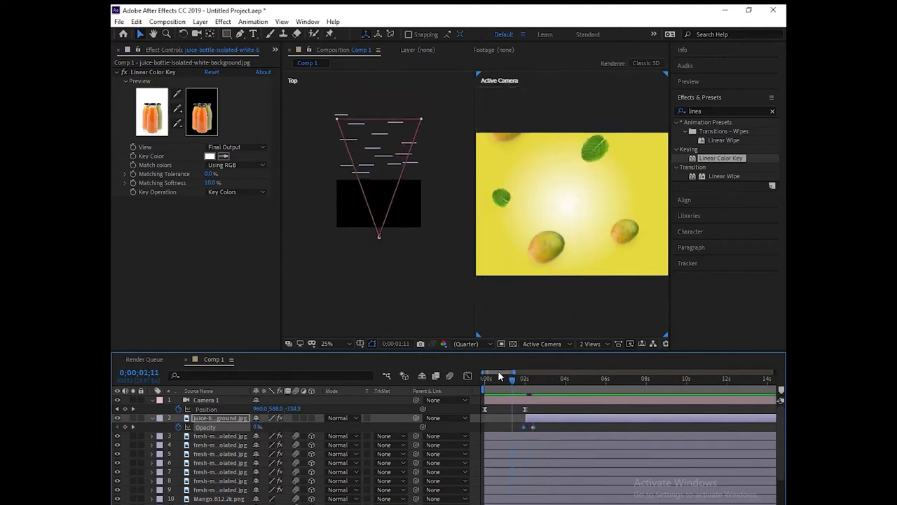
{"action": "key", "text": "space"}
{"action": "mouse_move", "coordinate": [522, 382]}
{"action": "left_mouse_down"}
{"action": "mouse_move", "coordinate": [509, 382]}
{"action": "mouse_move", "coordinate": [524, 379]}
{"action": "left_mouse_up"}
Step: Keyframe the bottle Scale from 8% up to 15%, then 14% and back to 15% a few frames apart
{"action": "key", "text": "s"}
{"action": "left_click", "coordinate": [179, 426]}
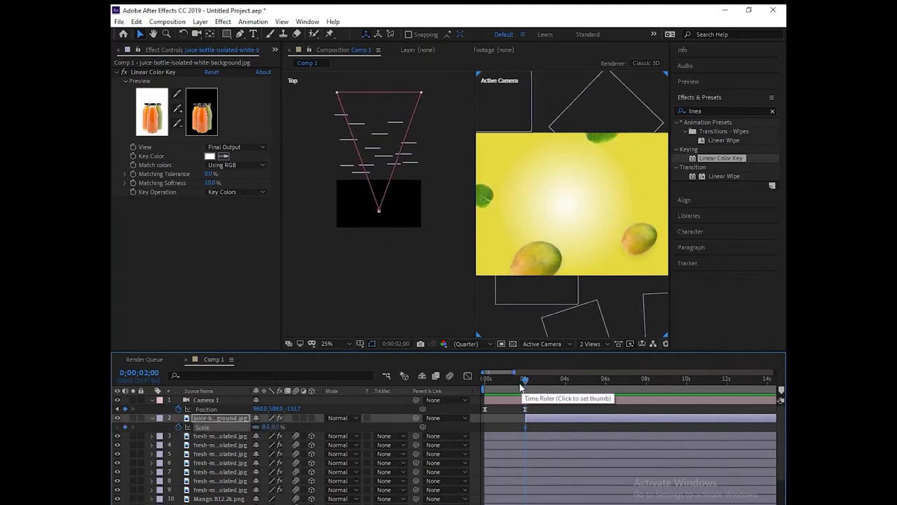
{"action": "left_click_drag", "start_coordinate": [525, 380], "coordinate": [530, 379]}
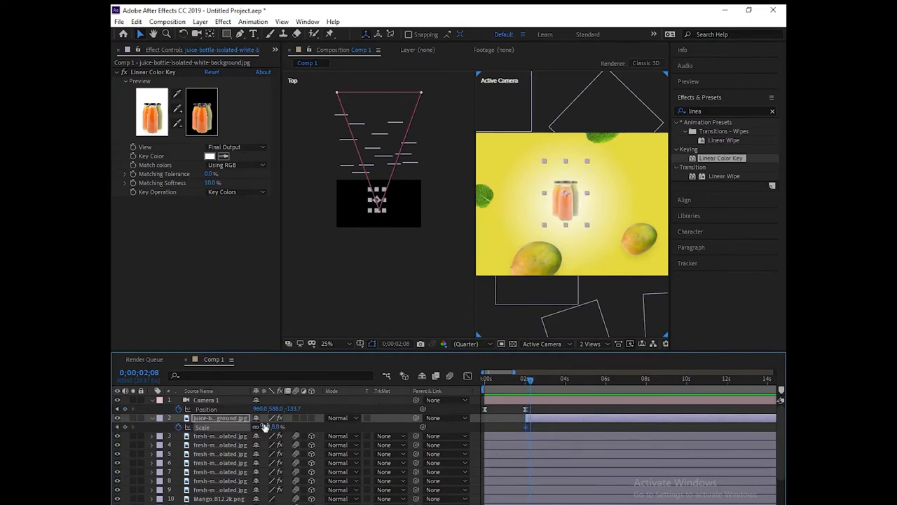
{"action": "left_click_drag", "start_coordinate": [266, 429], "coordinate": [270, 428]}
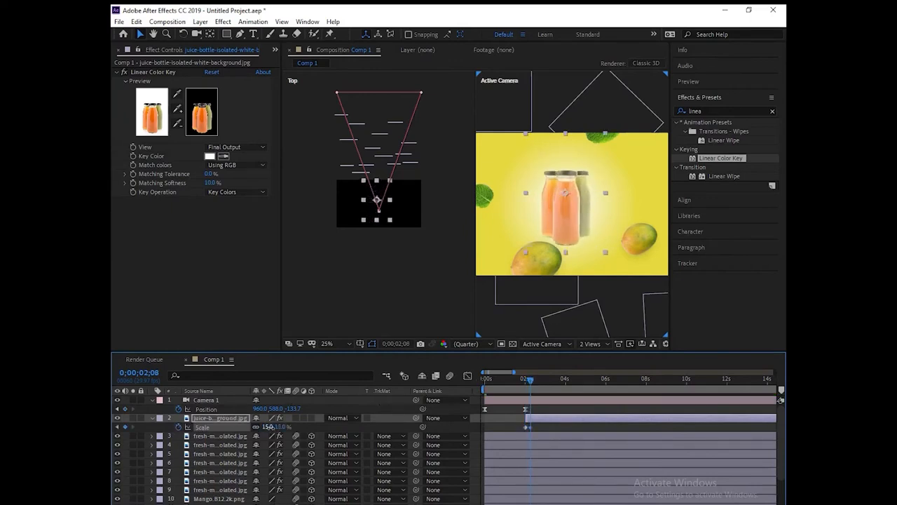
{"action": "left_click_drag", "start_coordinate": [530, 382], "coordinate": [534, 381]}
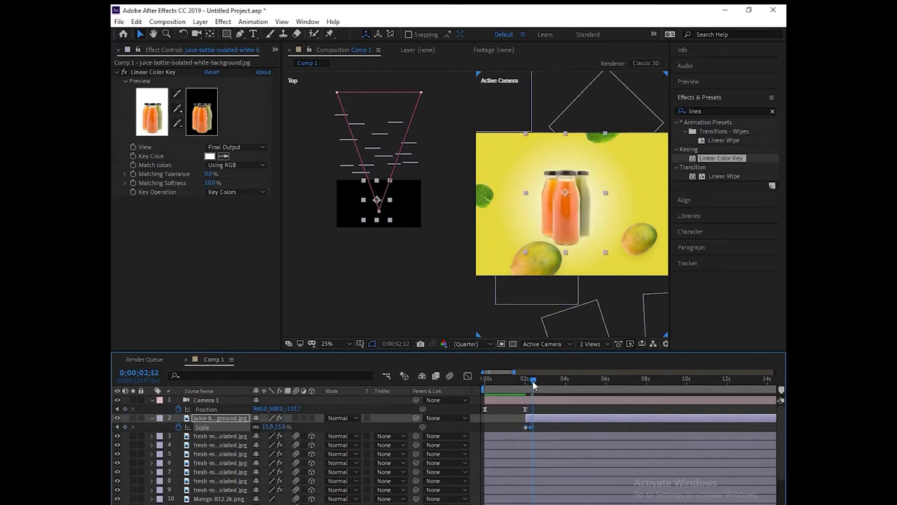
{"action": "left_click", "coordinate": [267, 427]}
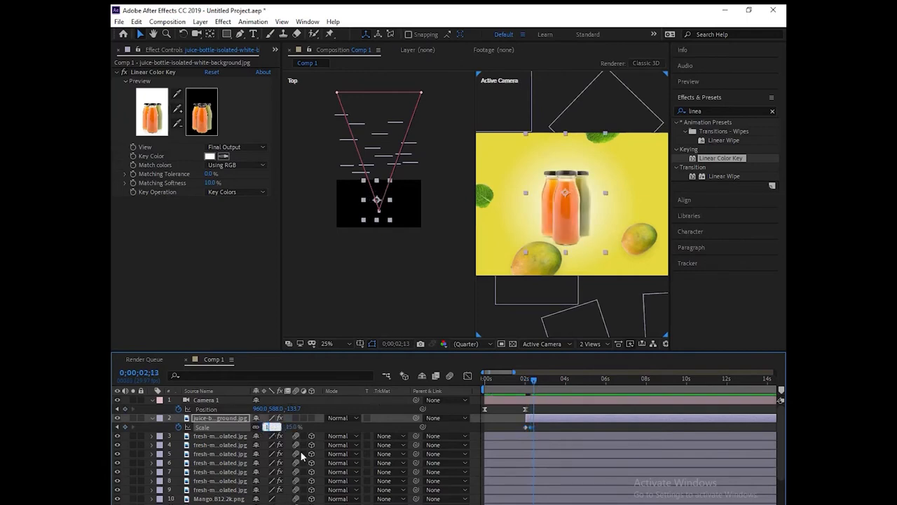
{"action": "key", "text": "Return"}
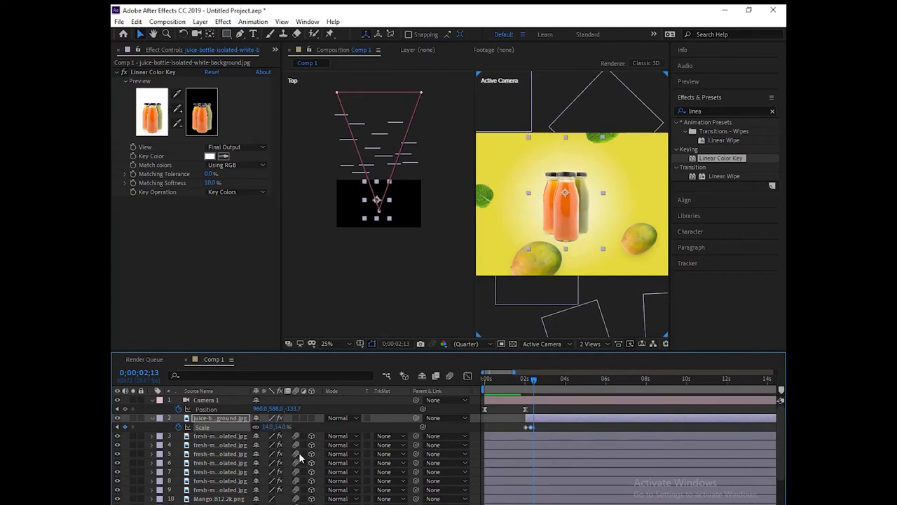
{"action": "left_click_drag", "start_coordinate": [532, 383], "coordinate": [537, 384]}
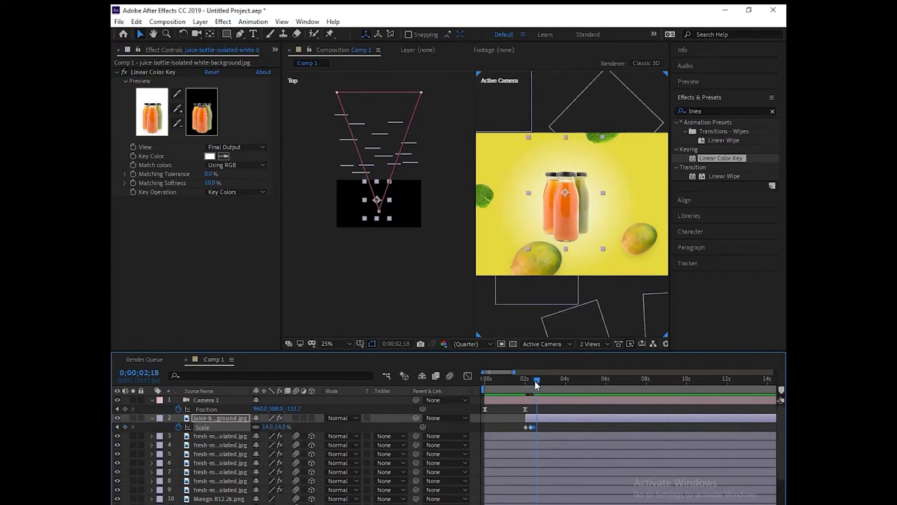
{"action": "left_click", "coordinate": [266, 427]}
{"action": "key", "text": "Return"}
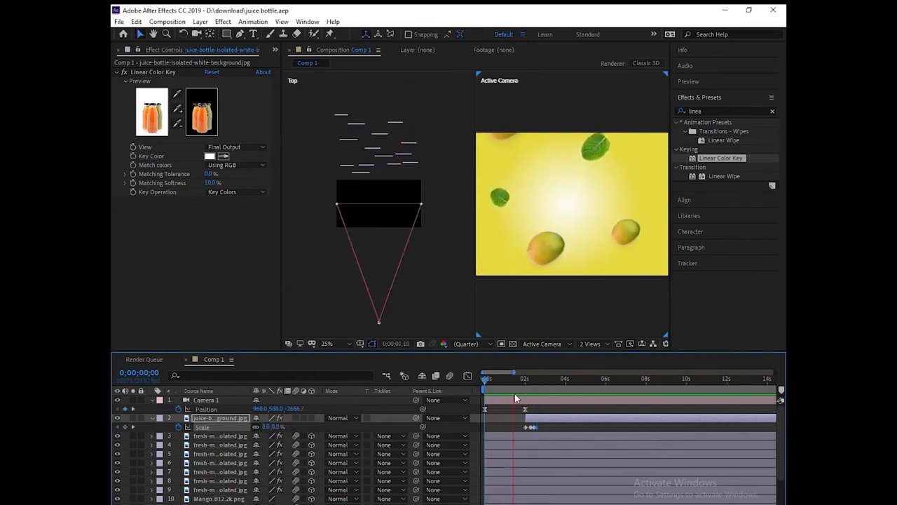
Step: Preview the bottle animation and shift the bottles left of centre in the shot
{"action": "key", "text": "space"}
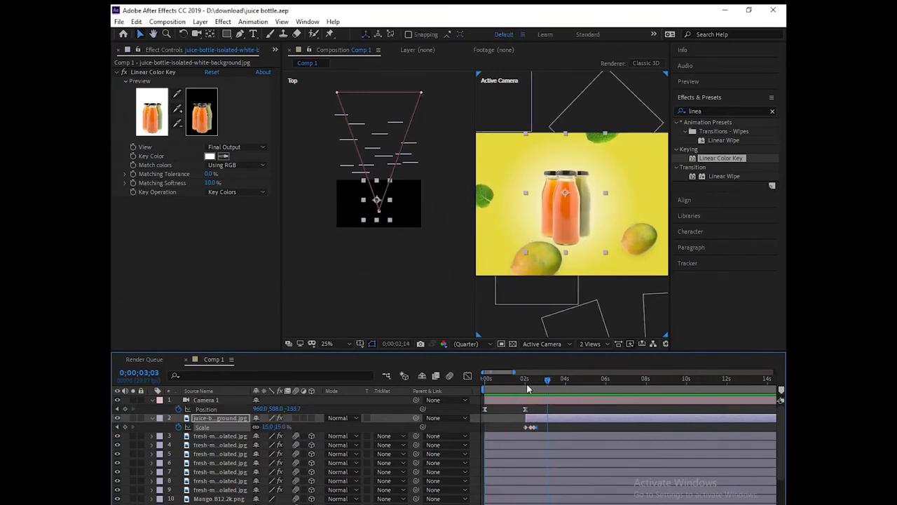
{"action": "left_click", "coordinate": [485, 382]}
{"action": "mouse_move", "coordinate": [485, 382]}
{"action": "left_mouse_down"}
{"action": "mouse_move", "coordinate": [538, 393]}
{"action": "mouse_move", "coordinate": [481, 398]}
{"action": "left_mouse_up"}
{"action": "key", "text": "space"}
{"action": "key", "text": "space"}
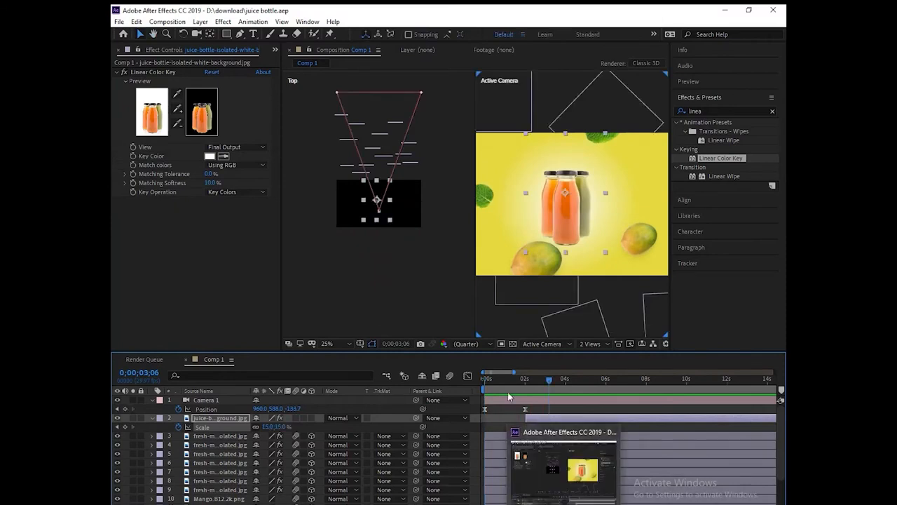
{"action": "mouse_move", "coordinate": [551, 382]}
{"action": "left_mouse_down"}
{"action": "mouse_move", "coordinate": [479, 381]}
{"action": "mouse_move", "coordinate": [544, 396]}
{"action": "left_mouse_up"}
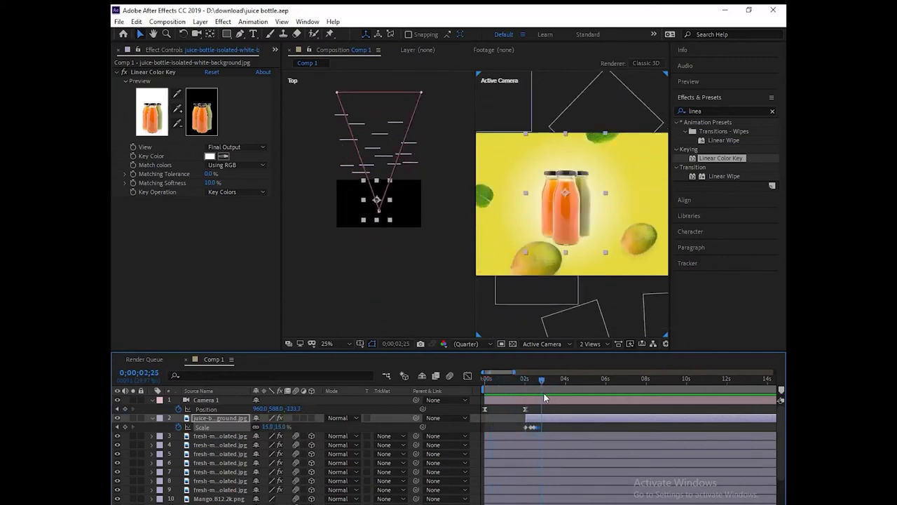
{"action": "left_click_drag", "start_coordinate": [570, 220], "coordinate": [548, 215]}
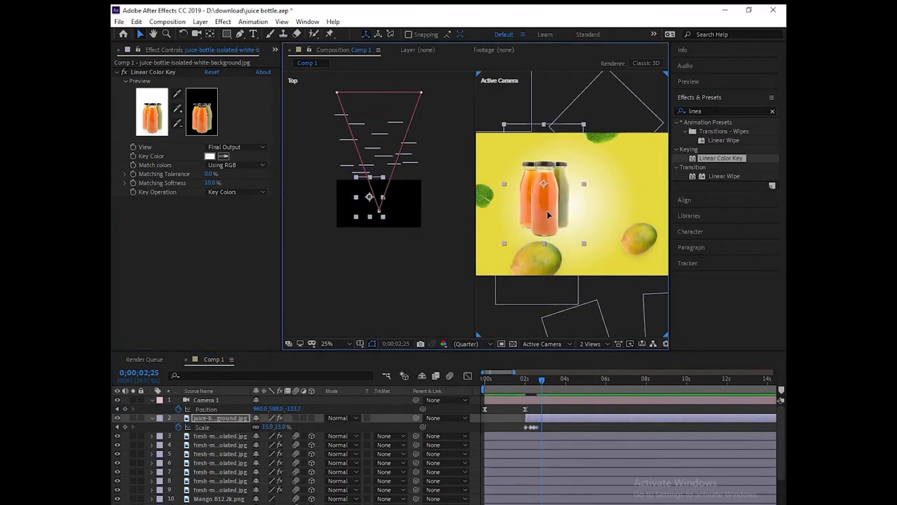
Step: Apply Hue/Saturation to the juice bottle layer and set Master Hue to +8°
{"action": "left_click", "coordinate": [720, 110]}
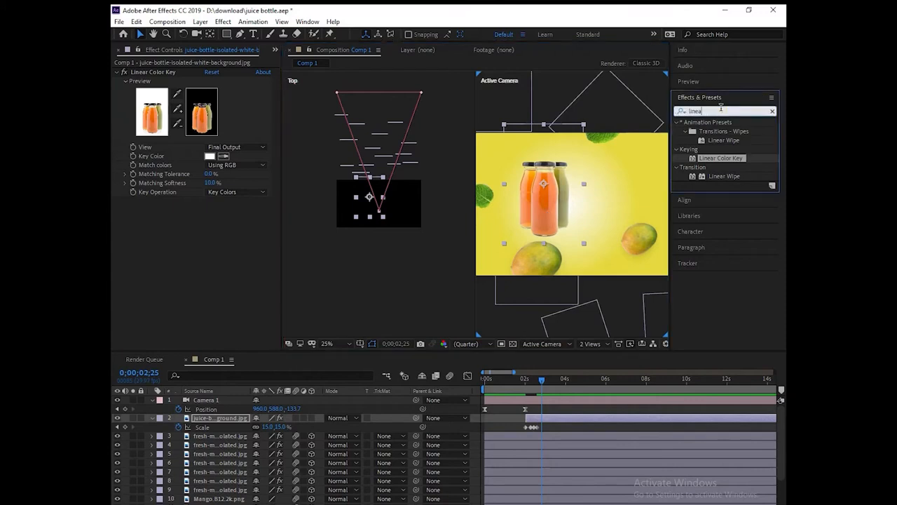
{"action": "key", "text": "BackSpace"}
{"action": "key", "text": "BackSpace"}
{"action": "key", "text": "BackSpace"}
{"action": "key", "text": "BackSpace"}
{"action": "key", "text": "BackSpace"}
{"action": "type", "text": "hue"}
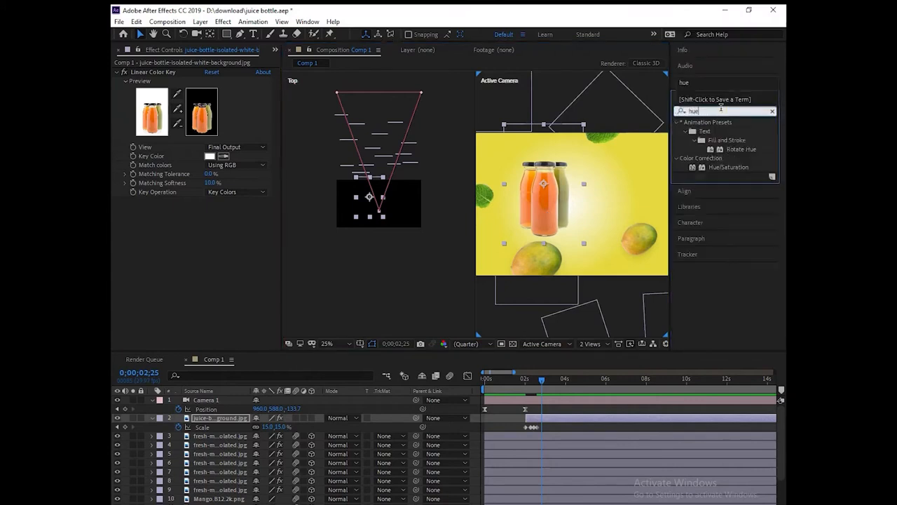
{"action": "left_click_drag", "start_coordinate": [724, 171], "coordinate": [233, 418]}
{"action": "mouse_move", "coordinate": [215, 260]}
{"action": "left_mouse_down"}
{"action": "mouse_move", "coordinate": [209, 265]}
{"action": "mouse_move", "coordinate": [218, 275]}
{"action": "mouse_move", "coordinate": [216, 265]}
{"action": "left_mouse_up"}
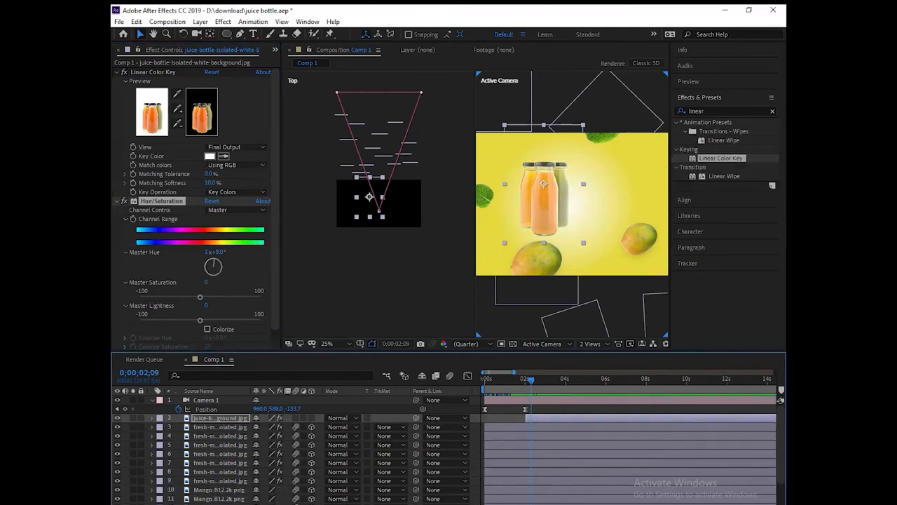
{"action": "right_click", "coordinate": [267, 391]}
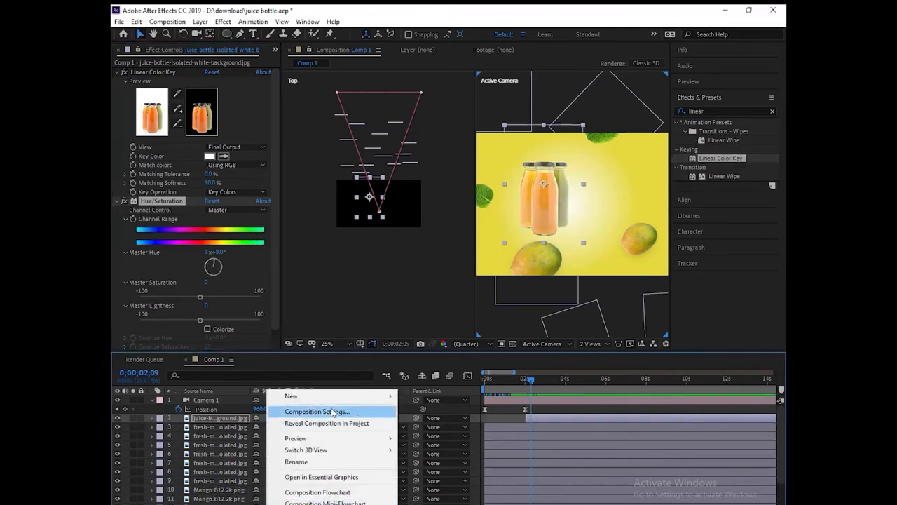
Step: Add a 'fresh &up' text layer and select its text for recolouring
{"action": "mouse_move", "coordinate": [334, 398]}
{"action": "left_click", "coordinate": [424, 415]}
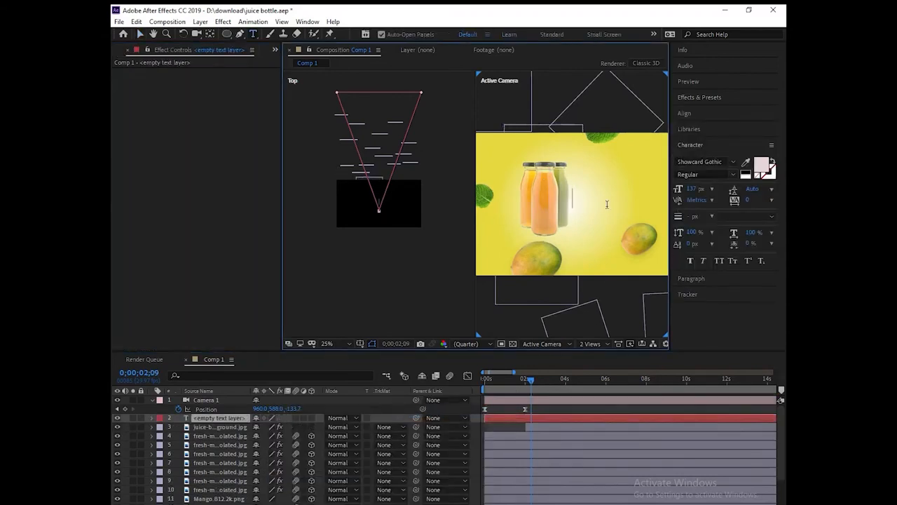
{"action": "type", "text": "fresh"}
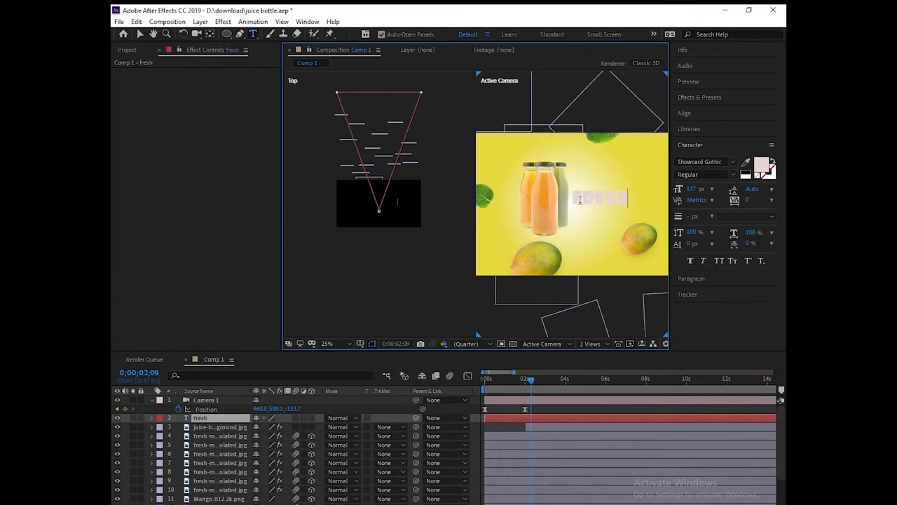
{"action": "type", "text": " &up"}
{"action": "left_click_drag", "start_coordinate": [573, 198], "coordinate": [669, 203]}
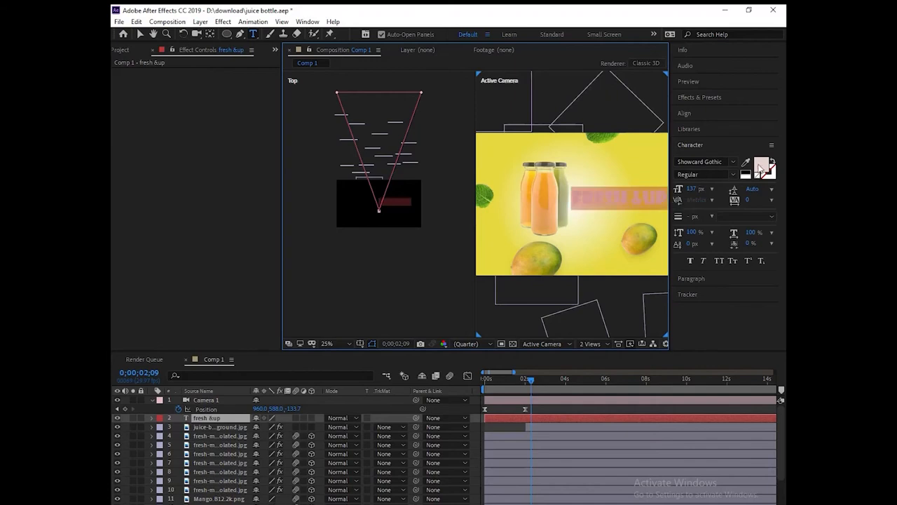
{"action": "left_click", "coordinate": [761, 168]}
Step: Colour the fresh &up title green, set its font to Vivaldi, and move it right of the bottles
{"action": "left_click", "coordinate": [400, 358]}
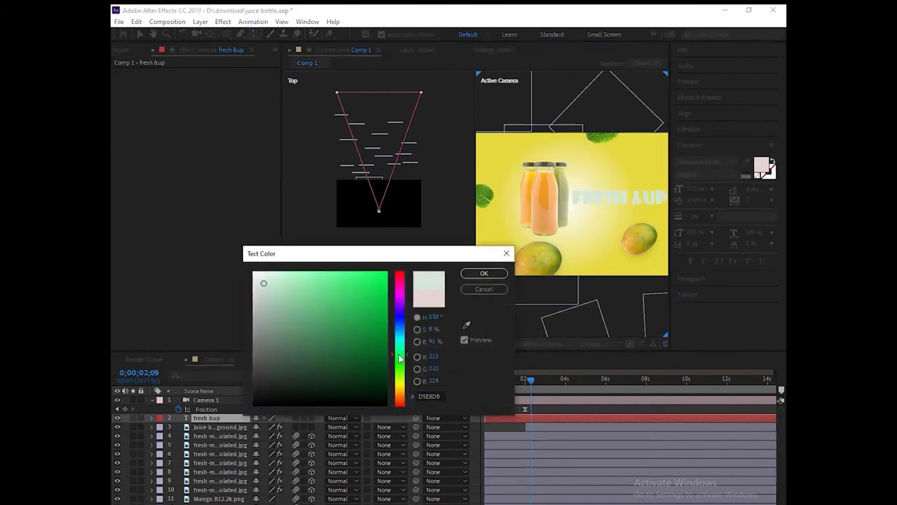
{"action": "left_click_drag", "start_coordinate": [366, 343], "coordinate": [359, 283]}
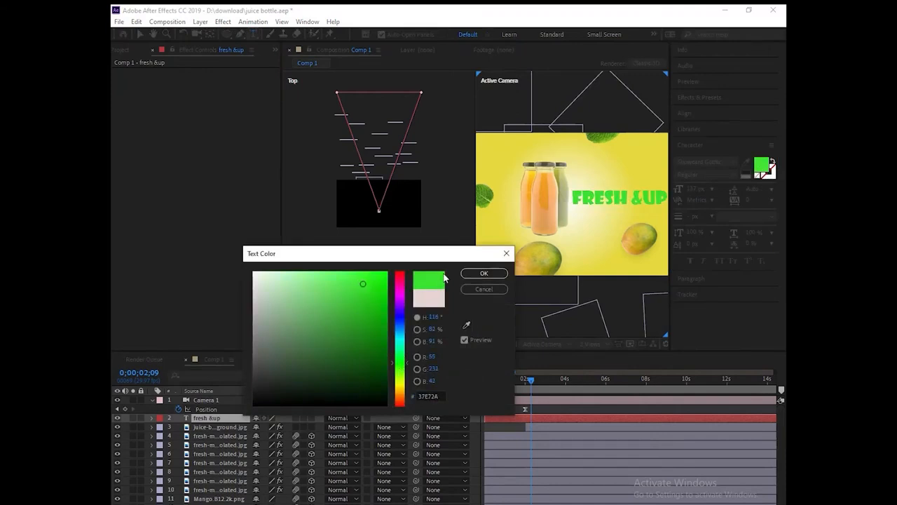
{"action": "left_click", "coordinate": [482, 273]}
{"action": "left_click", "coordinate": [734, 164]}
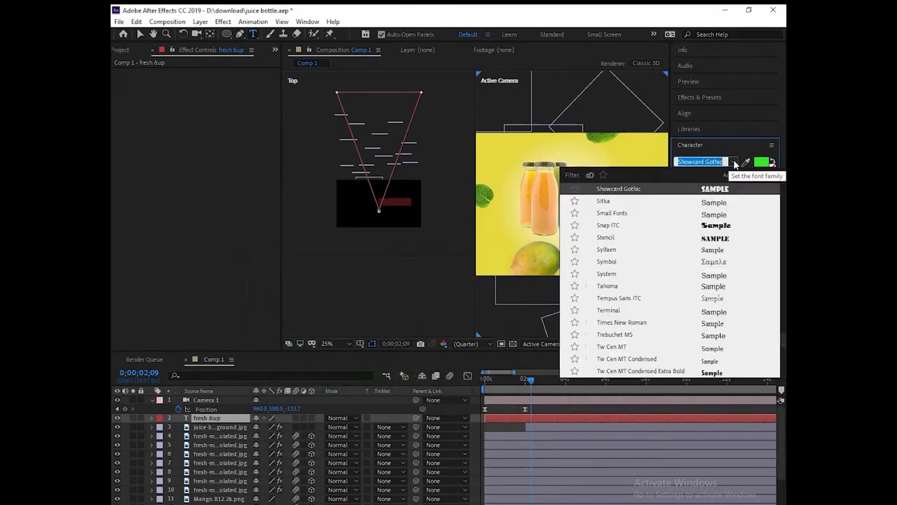
{"action": "left_click", "coordinate": [715, 239]}
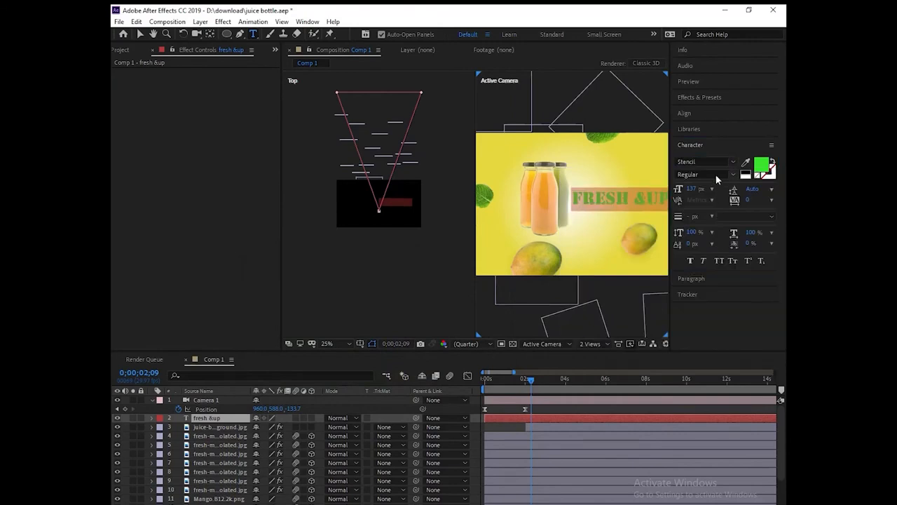
{"action": "left_click", "coordinate": [733, 163]}
{"action": "scroll", "coordinate": [684, 328], "scroll_direction": "down", "scroll_amount": 3}
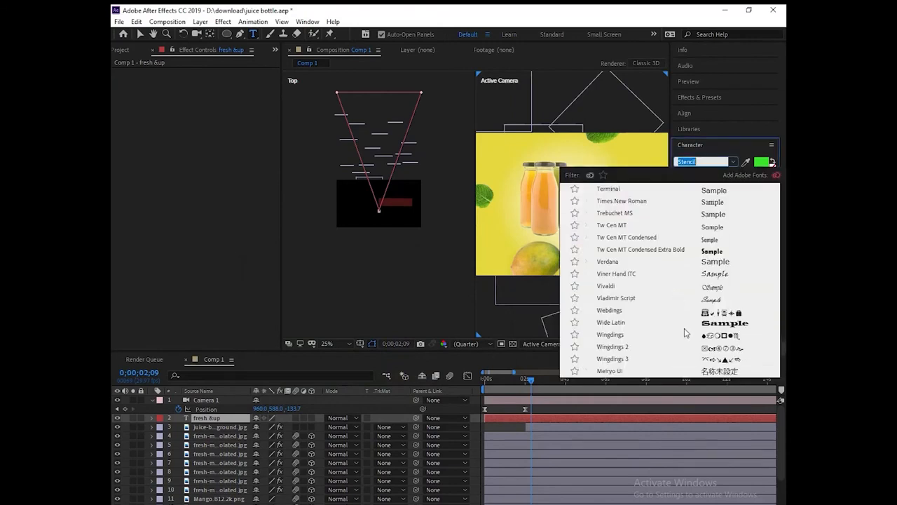
{"action": "left_click", "coordinate": [713, 286]}
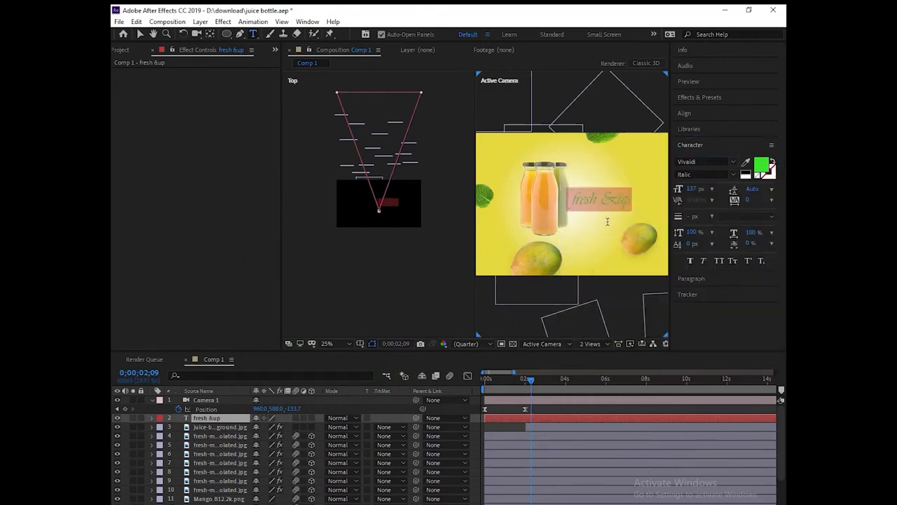
{"action": "left_click", "coordinate": [140, 34]}
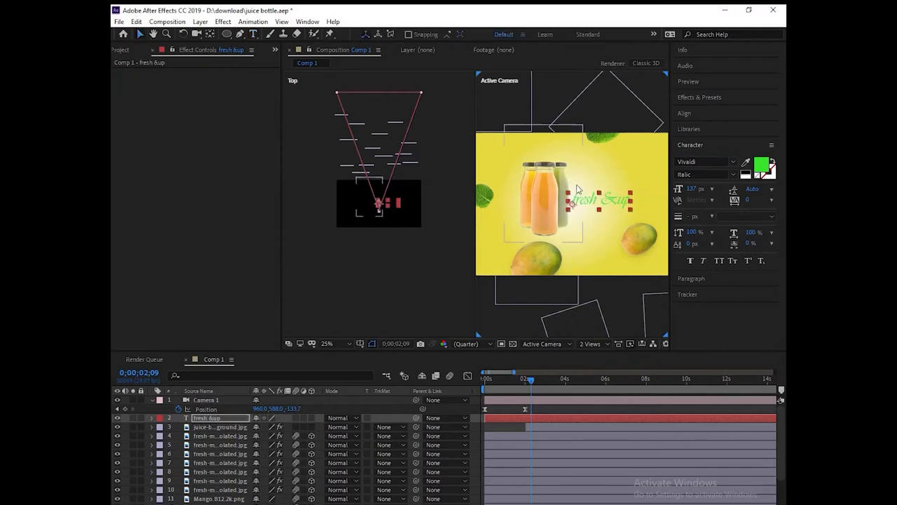
{"action": "left_click_drag", "start_coordinate": [581, 202], "coordinate": [611, 189]}
Step: Darken the title's green, enlarge it to 164 px, and nudge it slightly up-left
{"action": "left_click", "coordinate": [764, 167]}
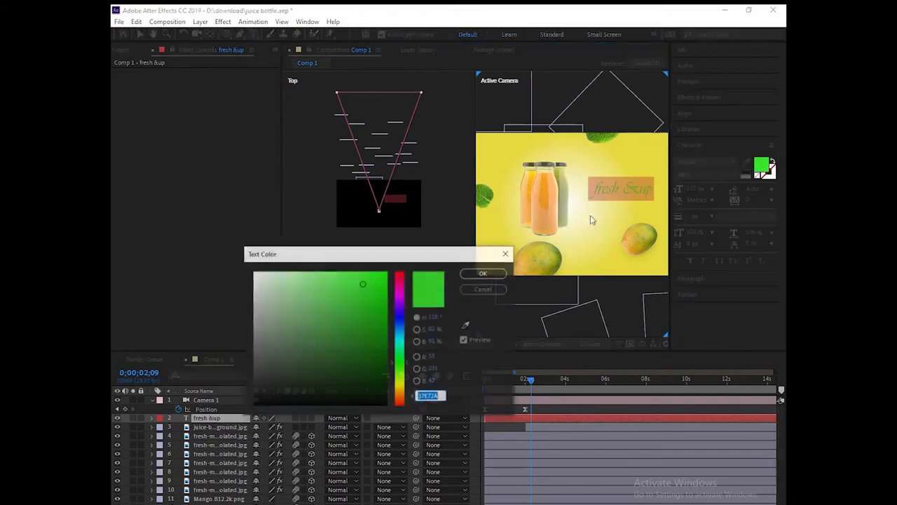
{"action": "left_click_drag", "start_coordinate": [386, 310], "coordinate": [362, 356]}
{"action": "left_click", "coordinate": [483, 274]}
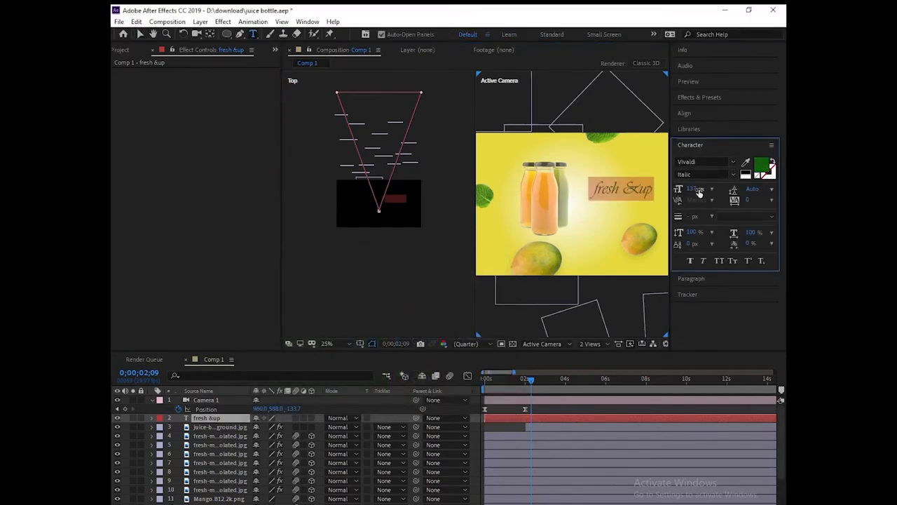
{"action": "left_click_drag", "start_coordinate": [693, 191], "coordinate": [710, 189]}
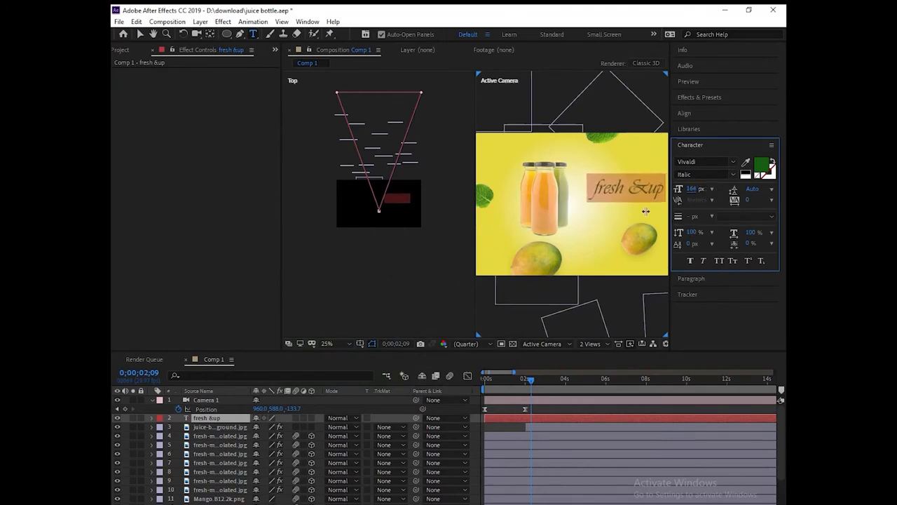
{"action": "left_click", "coordinate": [140, 33]}
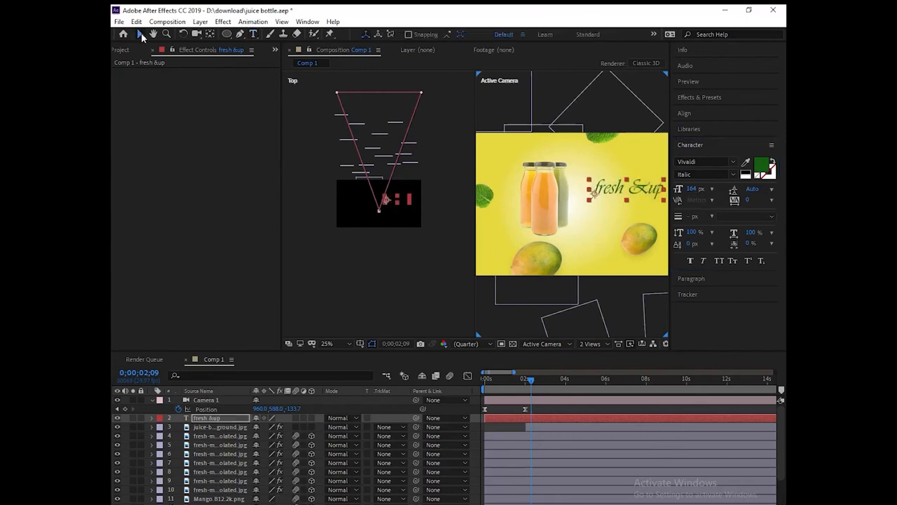
{"action": "left_click", "coordinate": [634, 190]}
{"action": "left_click_drag", "start_coordinate": [630, 192], "coordinate": [632, 189]}
Step: Add a new text layer reading 'made up of fresh fruir'
{"action": "left_click", "coordinate": [594, 214]}
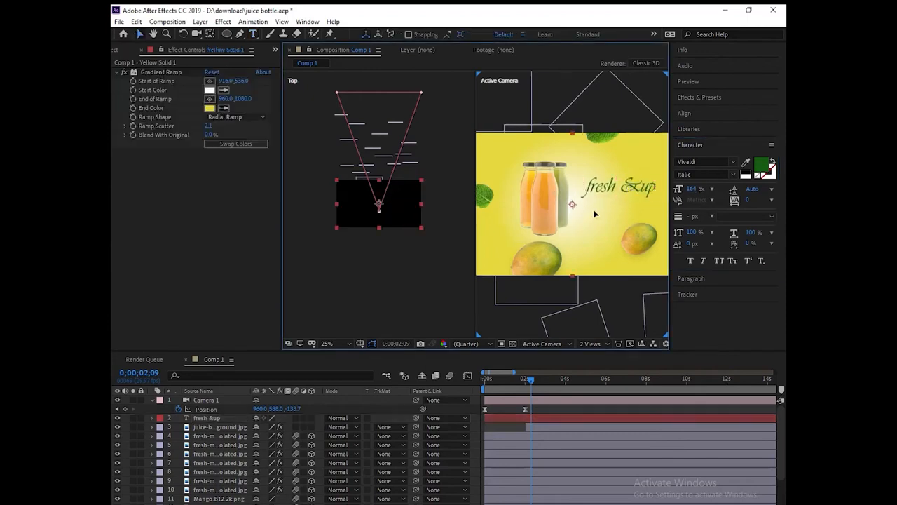
{"action": "right_click", "coordinate": [264, 388]}
{"action": "mouse_move", "coordinate": [336, 394]}
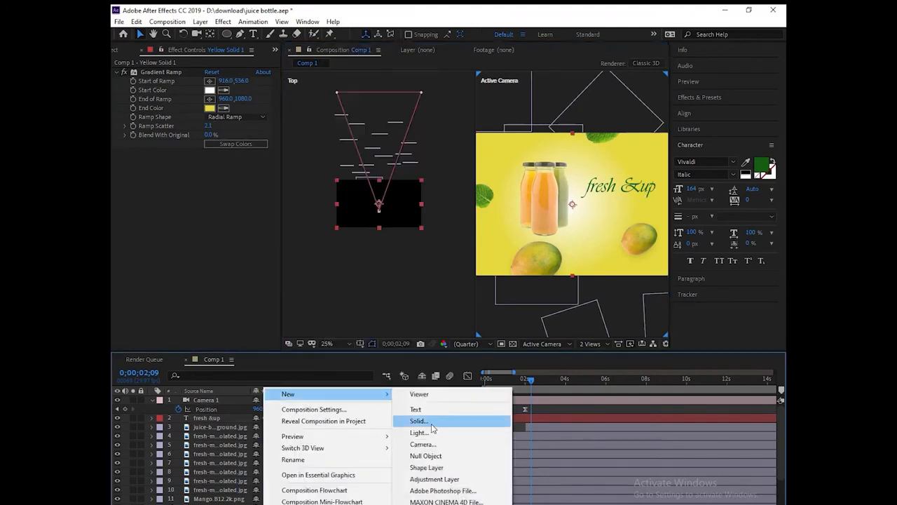
{"action": "left_click", "coordinate": [416, 409]}
{"action": "type", "text": ","}
{"action": "key", "text": "BackSpace"}
{"action": "type", "text": "m"}
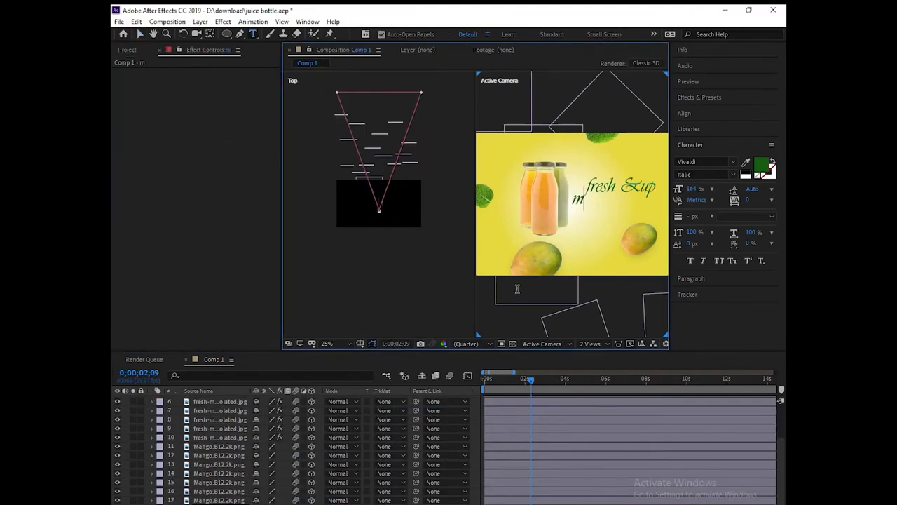
{"action": "type", "text": "ade up o"}
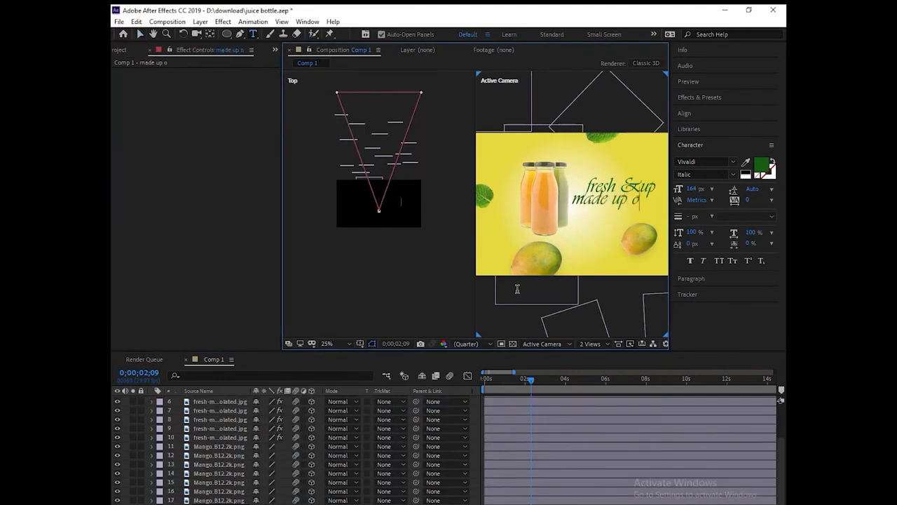
{"action": "type", "text": "f fresh fruir"}
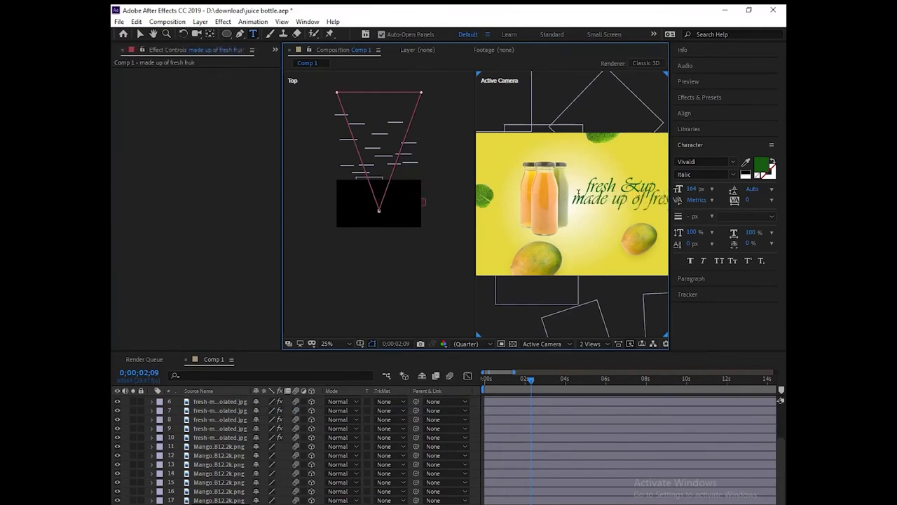
Step: Shrink the new line to about 110 px and place it beneath the fresh &up title
{"action": "left_click_drag", "start_coordinate": [575, 200], "coordinate": [699, 204]}
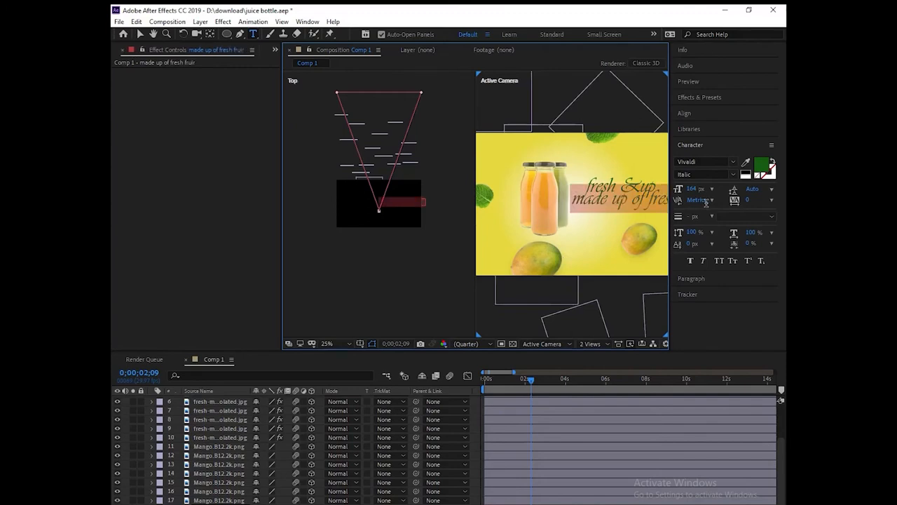
{"action": "left_click_drag", "start_coordinate": [699, 194], "coordinate": [681, 202]}
{"action": "left_click", "coordinate": [694, 191]}
{"action": "left_click", "coordinate": [664, 215]}
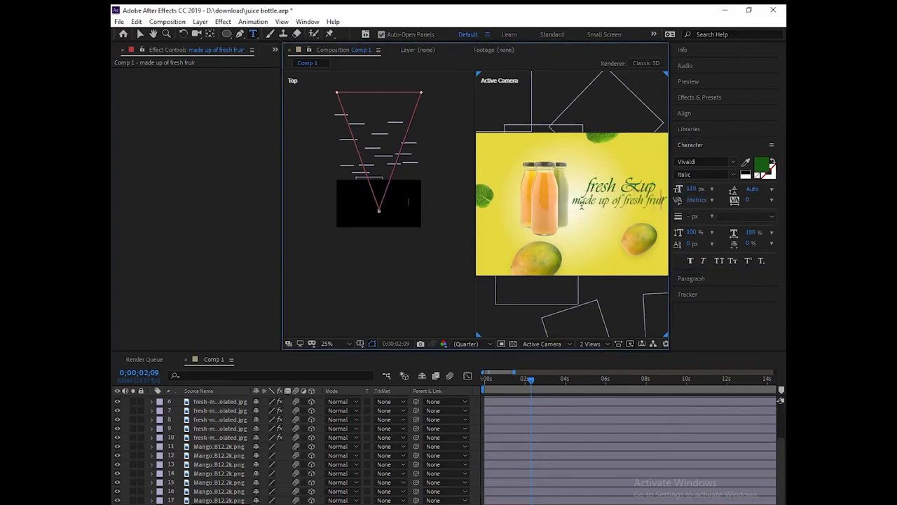
{"action": "key", "text": "ctrl+a"}
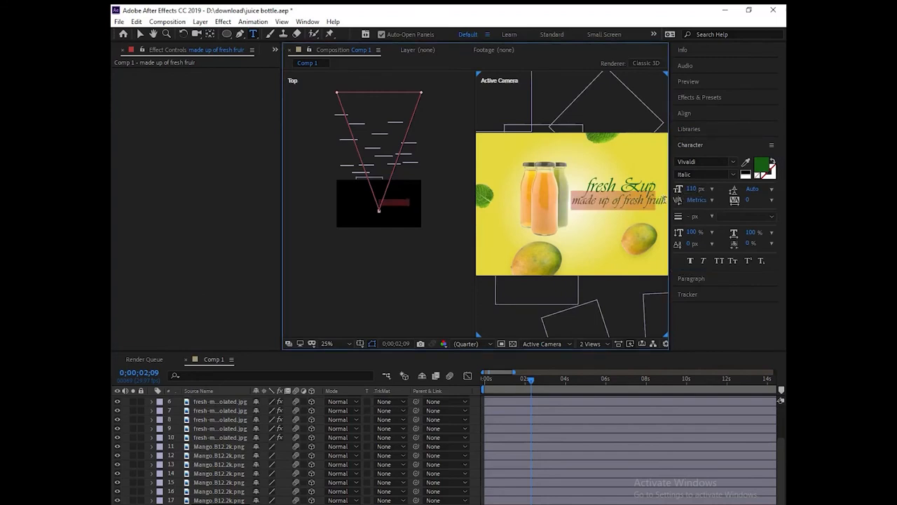
{"action": "key", "text": "ctrl+a"}
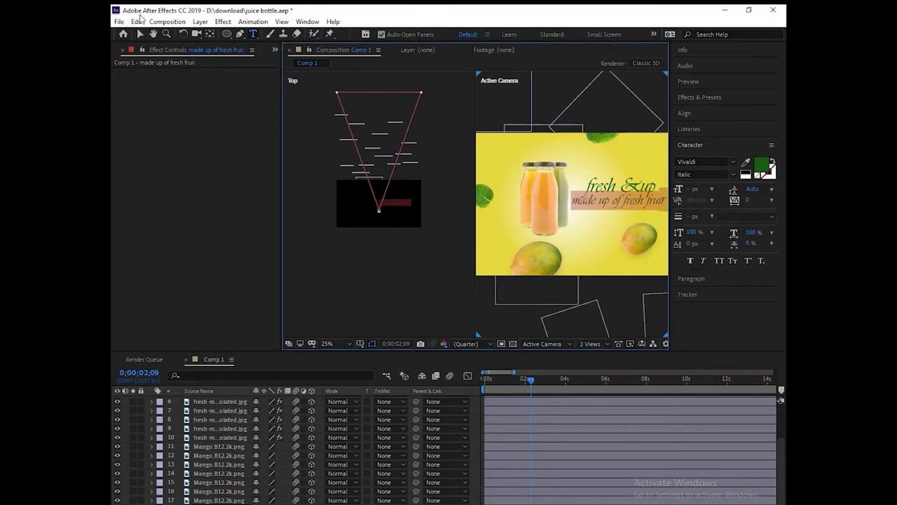
{"action": "left_click", "coordinate": [140, 35]}
{"action": "left_click_drag", "start_coordinate": [630, 201], "coordinate": [622, 209]}
Step: Inspect the yellow background solid in its own layer view, then return to the composition
{"action": "left_click", "coordinate": [653, 224]}
{"action": "left_click", "coordinate": [664, 210]}
{"action": "double_click", "coordinate": [653, 209]}
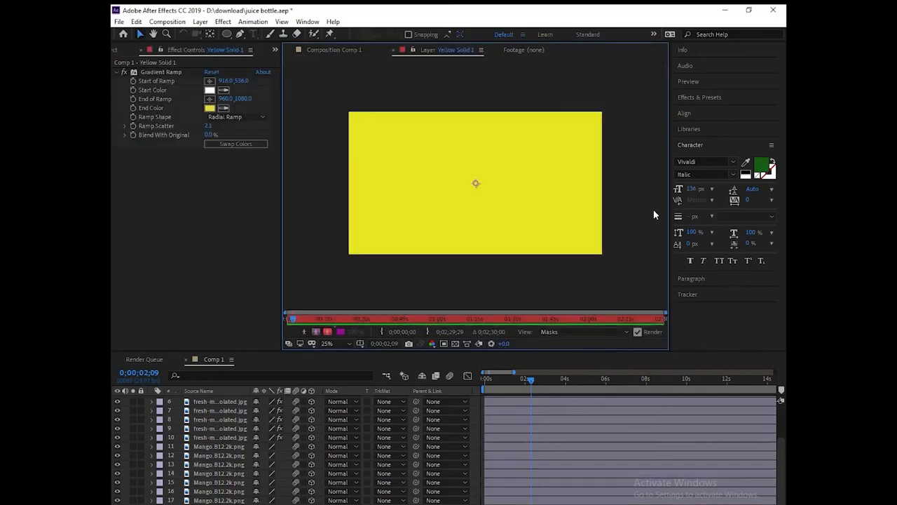
{"action": "left_click", "coordinate": [334, 52]}
{"action": "double_click", "coordinate": [615, 214]}
{"action": "left_click", "coordinate": [335, 50]}
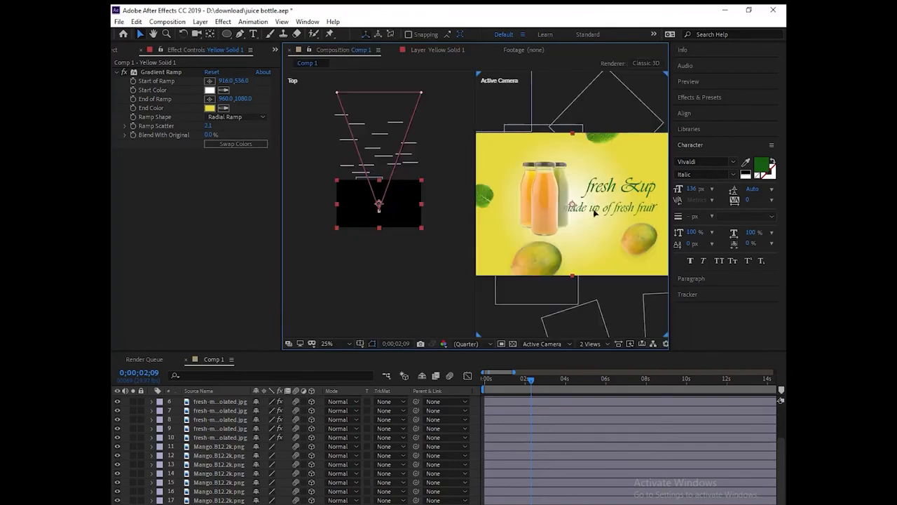
Step: Drag the 'made up of fresh fruits' text layer up to position 2 in the layer stack
{"action": "scroll", "coordinate": [239, 438], "scroll_direction": "up", "scroll_amount": 3}
{"action": "left_click", "coordinate": [225, 418]}
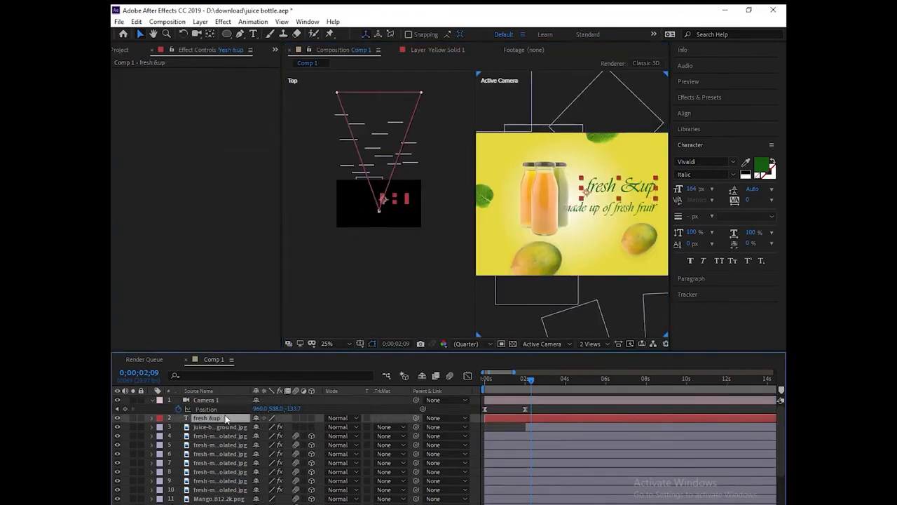
{"action": "scroll", "coordinate": [225, 458], "scroll_direction": "down", "scroll_amount": 3}
{"action": "left_click_drag", "start_coordinate": [219, 500], "coordinate": [223, 409]}
Step: Correct the misspelt 'fruir' so the second line reads 'made up of fresh fruits'
{"action": "double_click", "coordinate": [625, 213]}
{"action": "left_click", "coordinate": [660, 208]}
{"action": "key", "text": "BackSpace"}
{"action": "type", "text": "ts"}
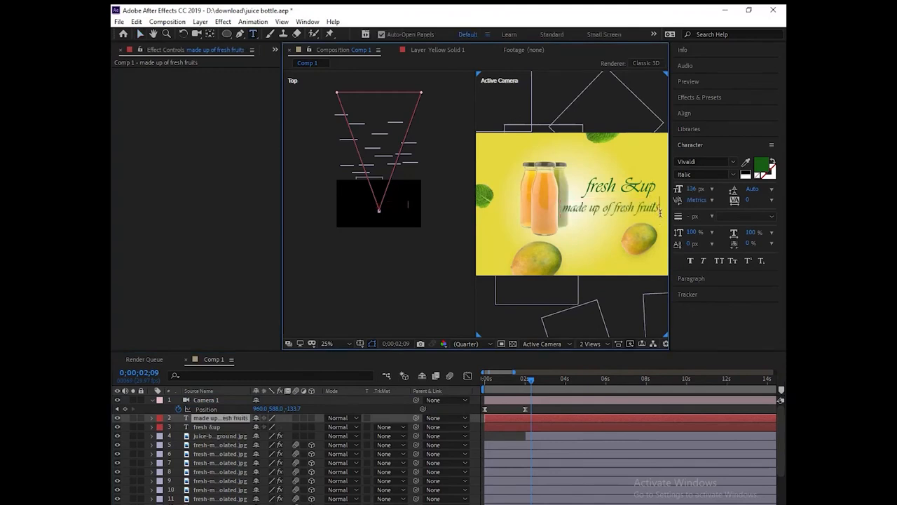
{"action": "left_click_drag", "start_coordinate": [661, 208], "coordinate": [563, 215]}
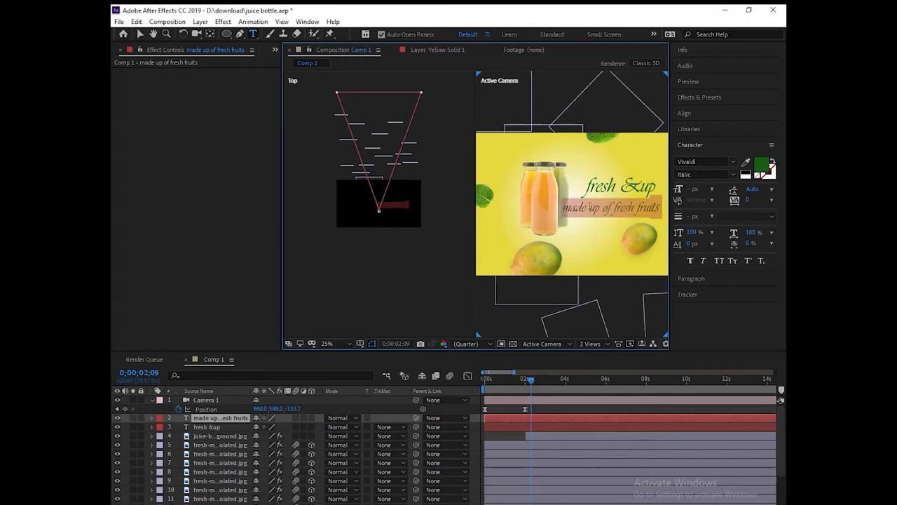
Step: Resize the 'made up of fresh fruits' line to 104 px and finish editing
{"action": "left_click_drag", "start_coordinate": [691, 189], "coordinate": [682, 191]}
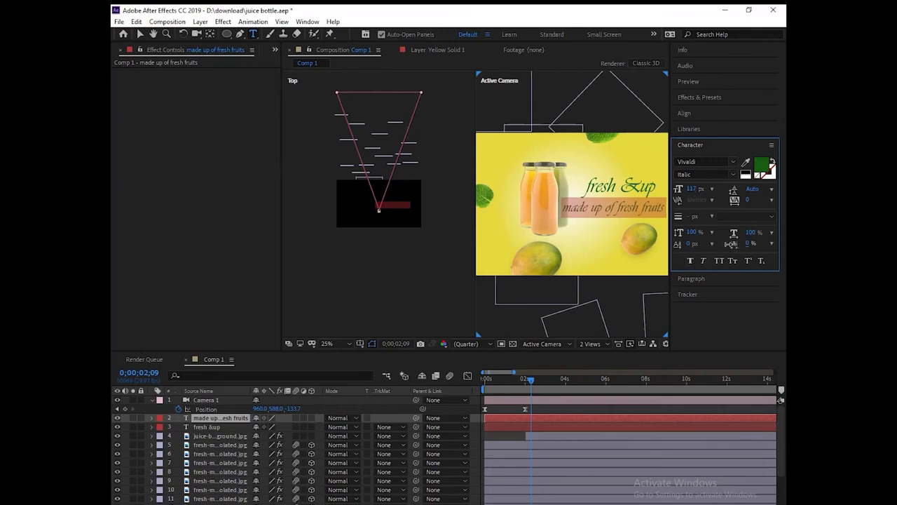
{"action": "left_click", "coordinate": [601, 209]}
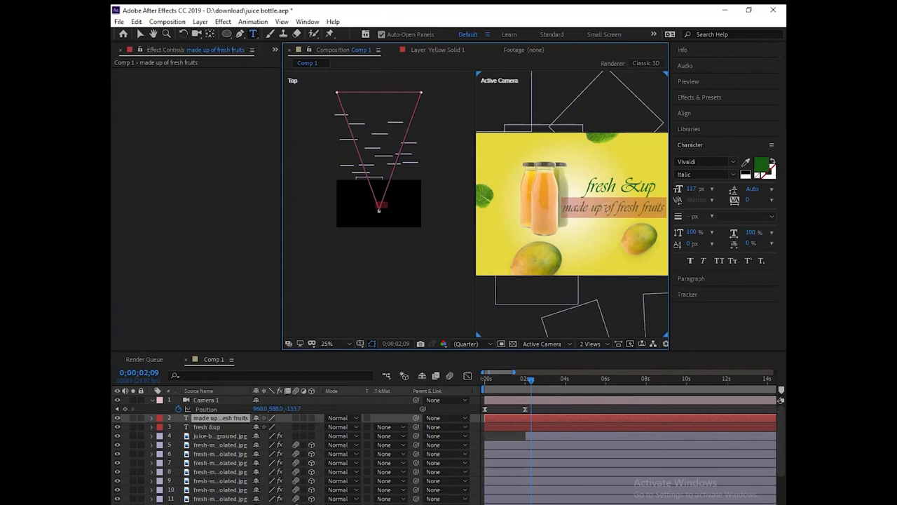
{"action": "left_click_drag", "start_coordinate": [693, 190], "coordinate": [687, 189]}
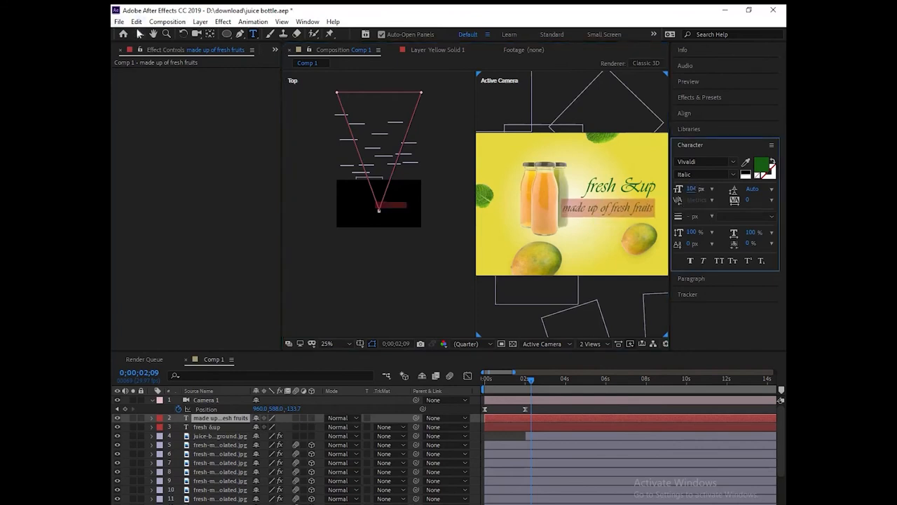
{"action": "left_click", "coordinate": [139, 34]}
{"action": "left_click", "coordinate": [601, 207]}
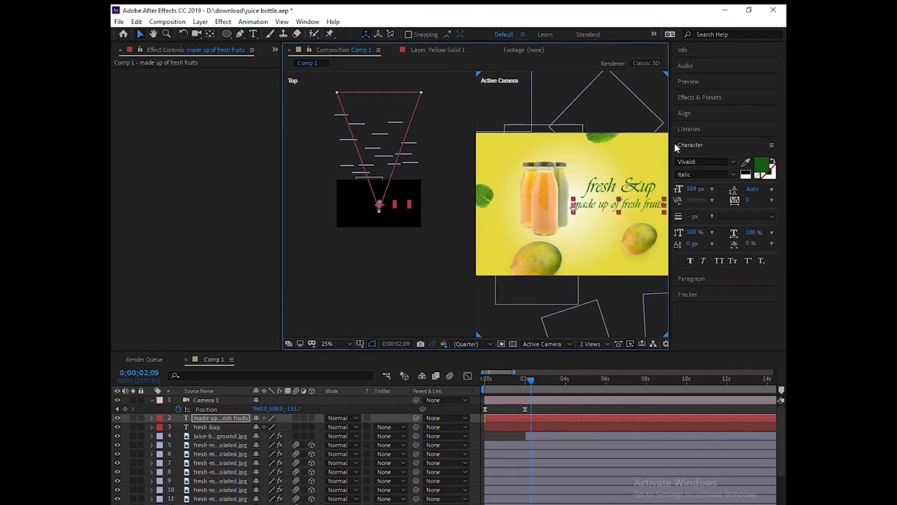
{"action": "left_click", "coordinate": [699, 97]}
Step: Apply the Insert Text preset to both the 'fresh &up' and 'made up of fresh fruits' layers
{"action": "left_click", "coordinate": [720, 111]}
{"action": "type", "text": "text"}
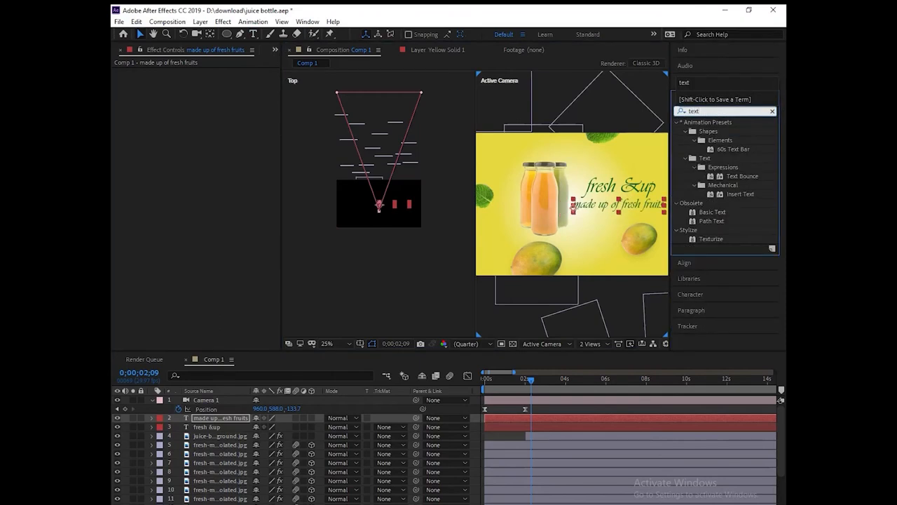
{"action": "left_click_drag", "start_coordinate": [740, 194], "coordinate": [636, 206]}
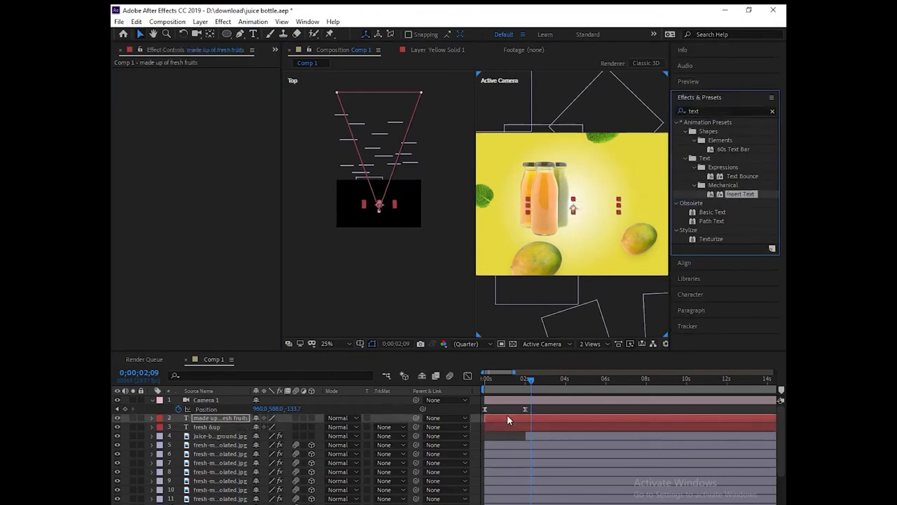
{"action": "left_click_drag", "start_coordinate": [513, 419], "coordinate": [549, 430]}
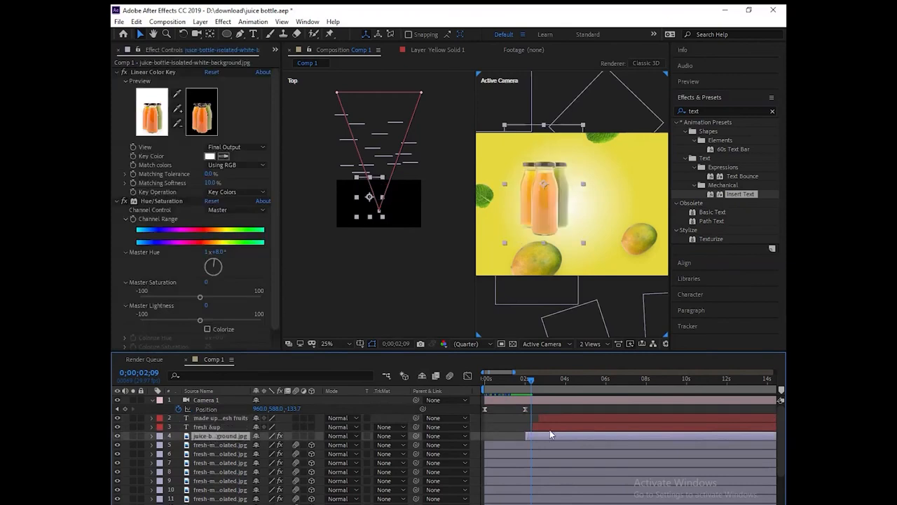
{"action": "left_click", "coordinate": [556, 425]}
Step: Preview the animation and shift both text layers earlier, to start around 1.8 seconds
{"action": "left_click_drag", "start_coordinate": [529, 381], "coordinate": [474, 380]}
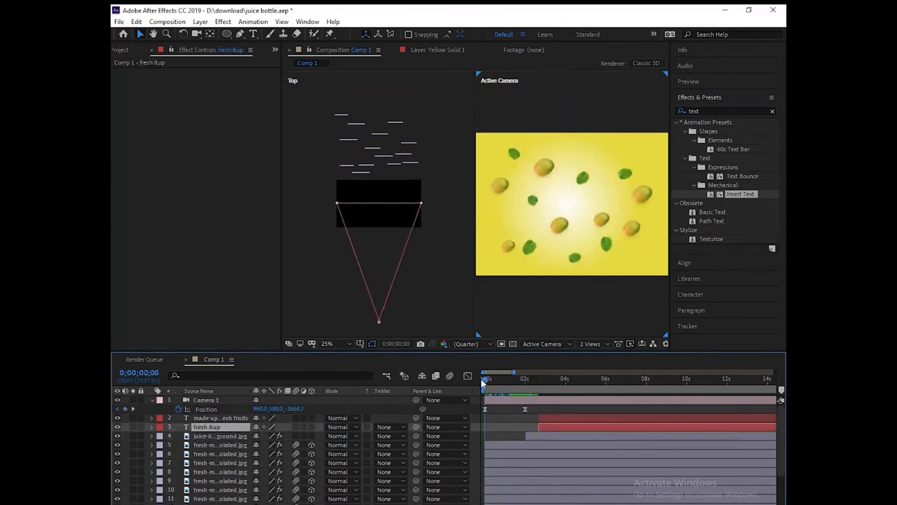
{"action": "key", "text": "space"}
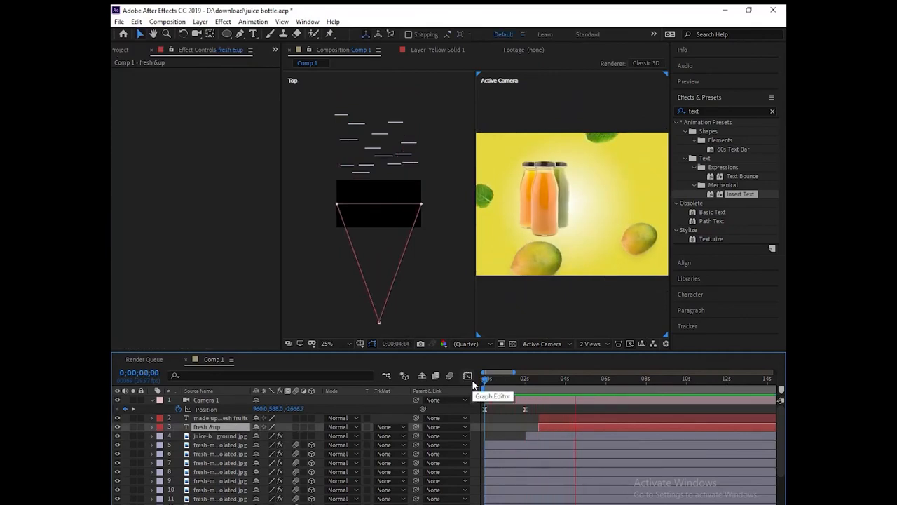
{"action": "key", "text": "space"}
{"action": "left_click_drag", "start_coordinate": [561, 426], "coordinate": [515, 419]}
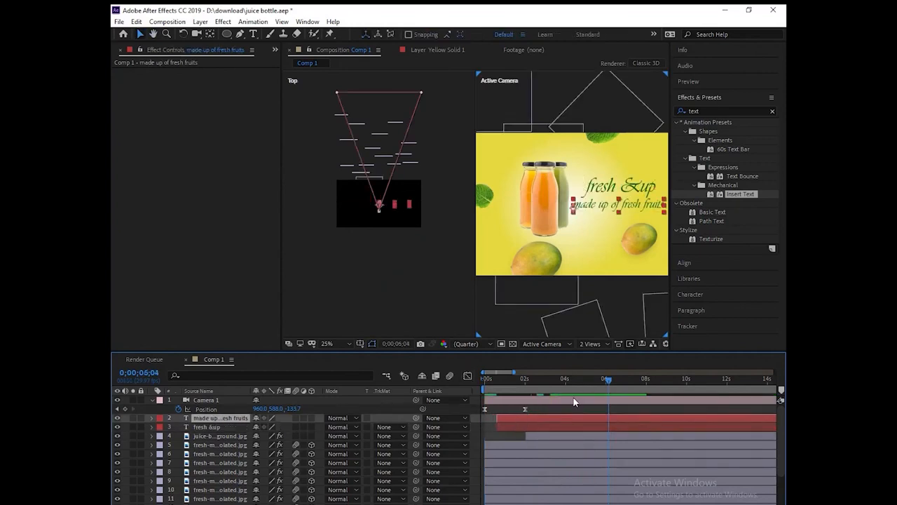
{"action": "left_click_drag", "start_coordinate": [608, 383], "coordinate": [555, 393]}
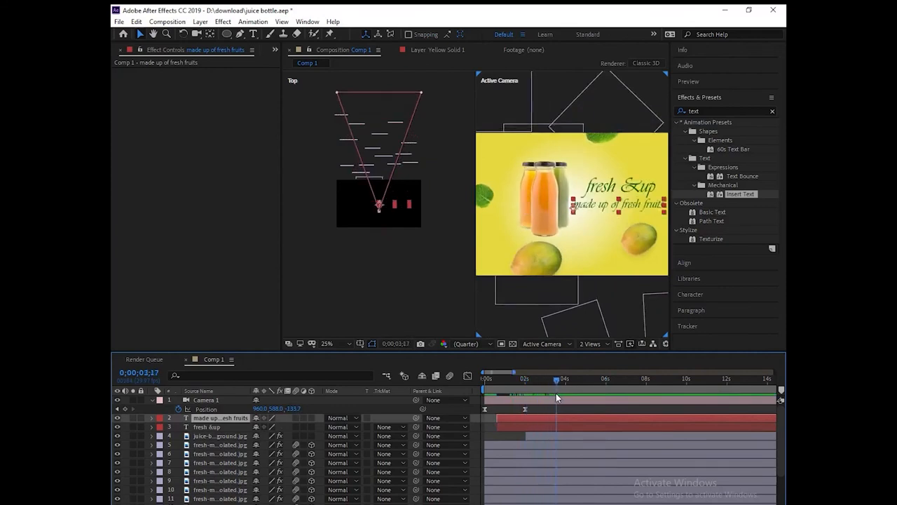
{"action": "left_click", "coordinate": [522, 378]}
{"action": "left_click_drag", "start_coordinate": [523, 384], "coordinate": [527, 427]}
Step: Centre the 'fresh &up' anchor point with the Pan Behind tool and review the result
{"action": "mouse_move", "coordinate": [558, 380]}
{"action": "left_mouse_down"}
{"action": "mouse_move", "coordinate": [488, 383]}
{"action": "mouse_move", "coordinate": [554, 382]}
{"action": "left_mouse_up"}
{"action": "left_click", "coordinate": [611, 187]}
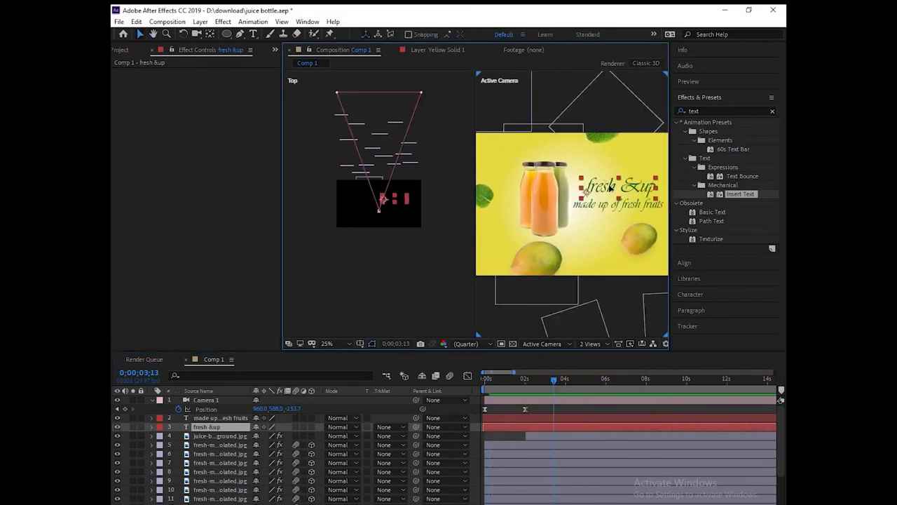
{"action": "left_click", "coordinate": [211, 35]}
{"action": "left_click_drag", "start_coordinate": [586, 192], "coordinate": [616, 192]}
{"action": "mouse_move", "coordinate": [553, 378]}
{"action": "left_mouse_down"}
{"action": "mouse_move", "coordinate": [480, 385]}
{"action": "mouse_move", "coordinate": [550, 389]}
{"action": "left_mouse_up"}
{"action": "left_click", "coordinate": [614, 211]}
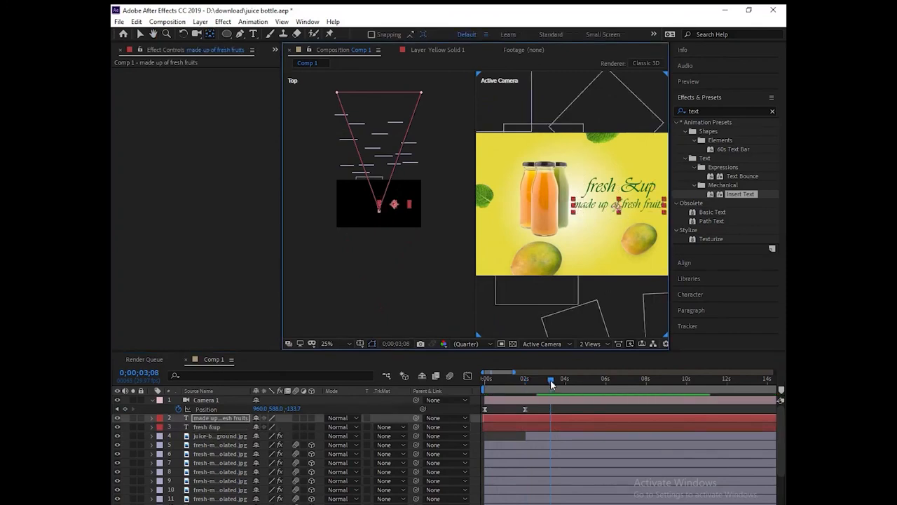
{"action": "left_click_drag", "start_coordinate": [551, 384], "coordinate": [524, 389]}
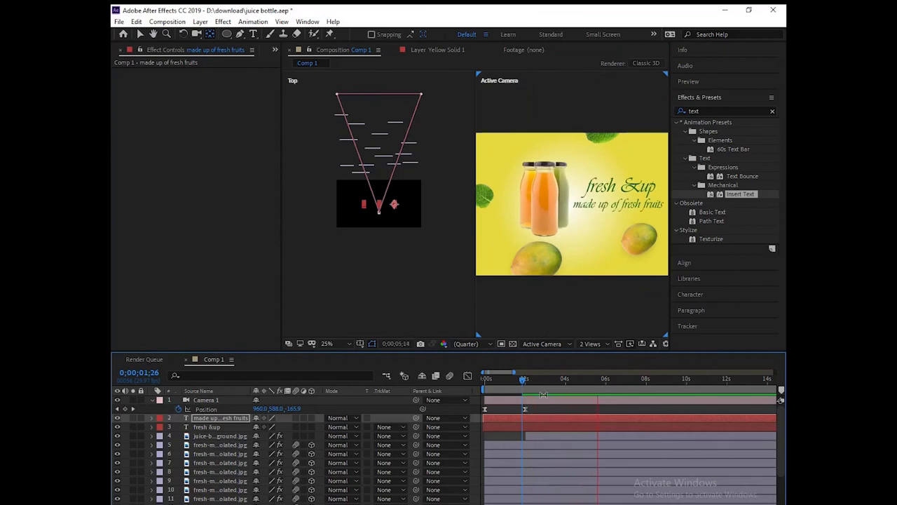
{"action": "key", "text": "space"}
{"action": "left_click", "coordinate": [139, 36]}
{"action": "left_click", "coordinate": [537, 418]}
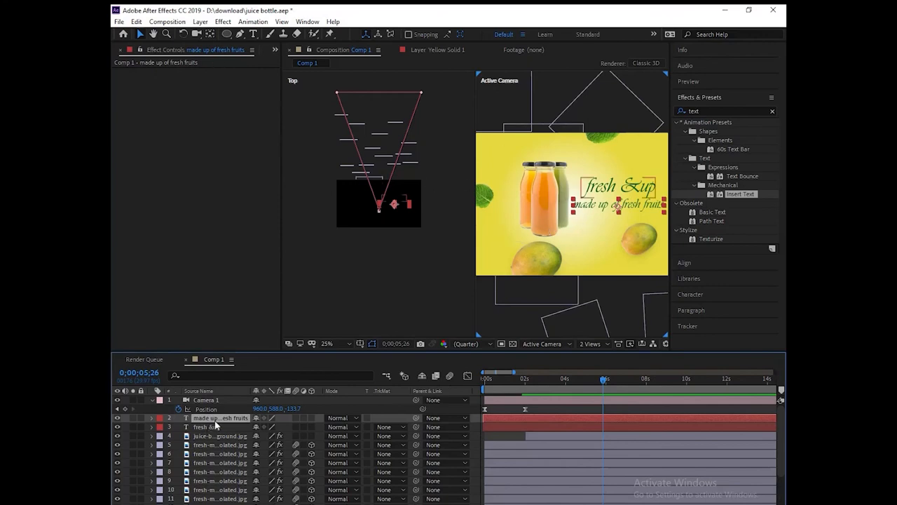
Step: Switch the viewer layout to 1 View and preview from the start
{"action": "left_click", "coordinate": [593, 346]}
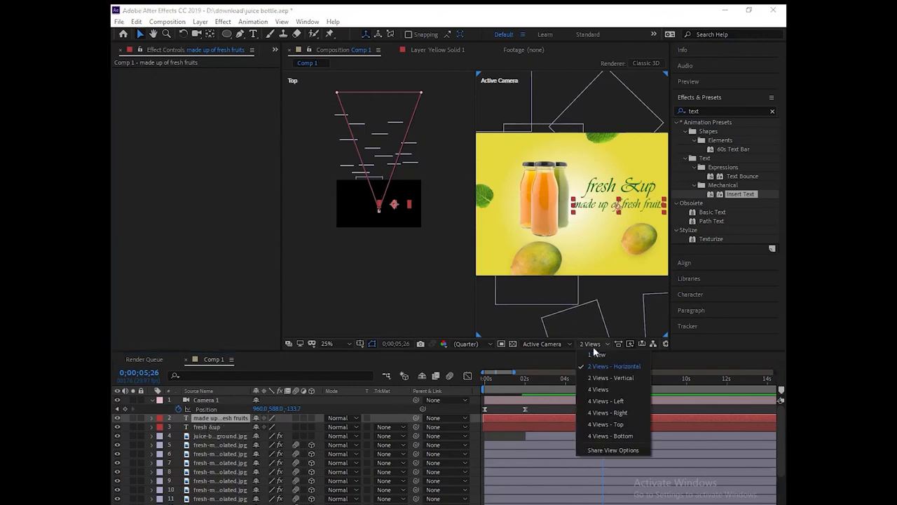
{"action": "left_click", "coordinate": [603, 356]}
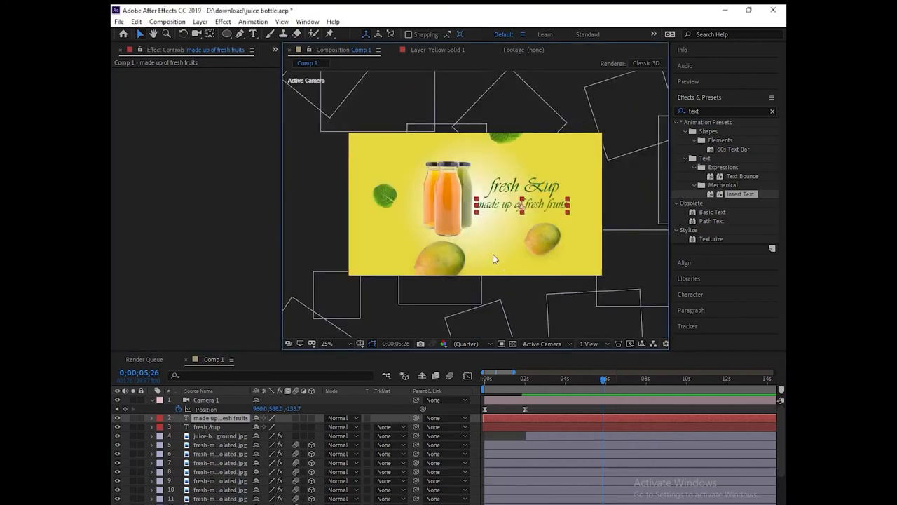
{"action": "left_click_drag", "start_coordinate": [601, 379], "coordinate": [479, 376]}
{"action": "key", "text": "space"}
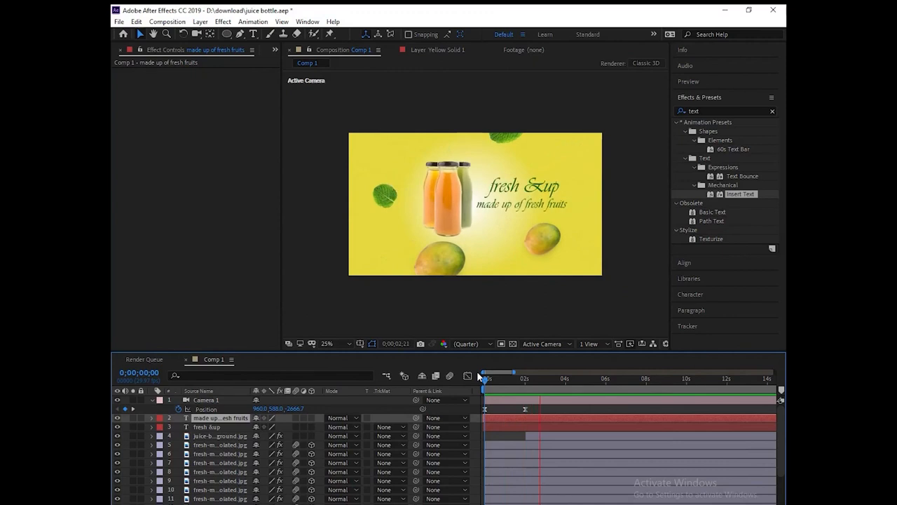
{"action": "key", "text": "space"}
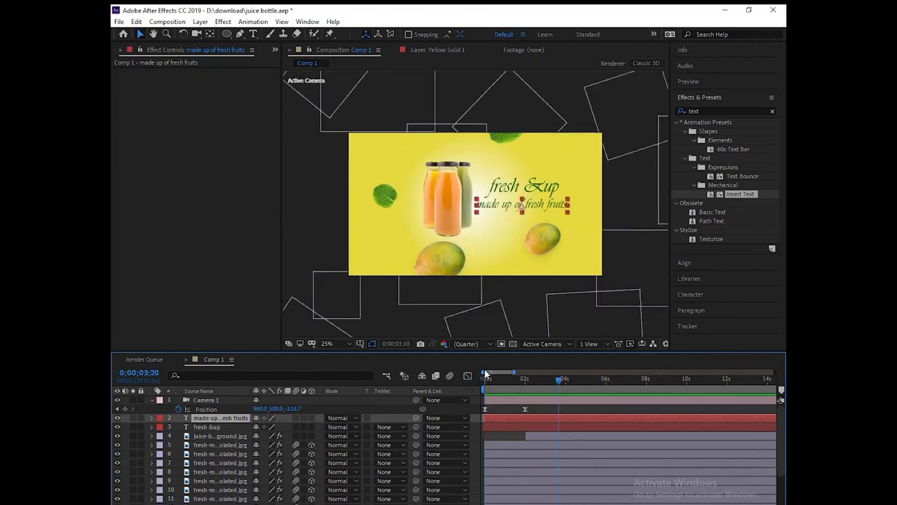
Step: Replay the preview and move Camera 1's closing Position keyframe earlier to about 1.2 s
{"action": "key", "text": "space"}
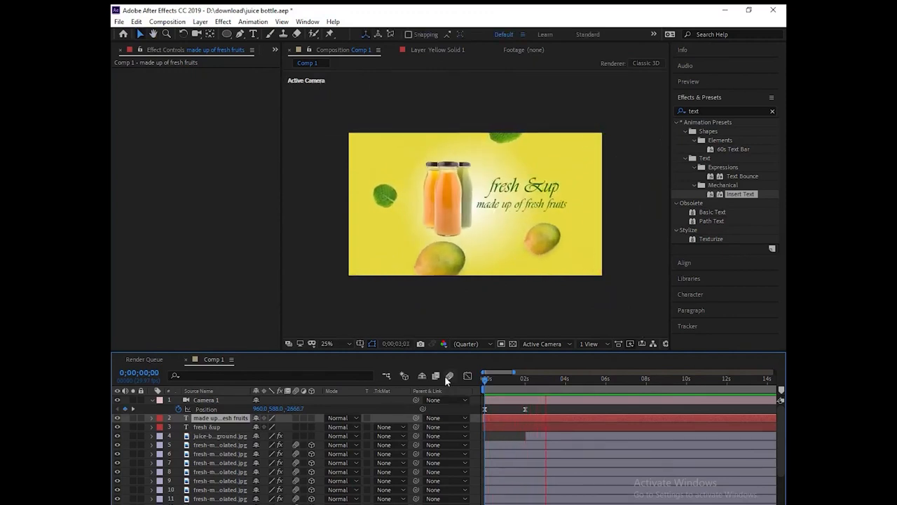
{"action": "key", "text": "space"}
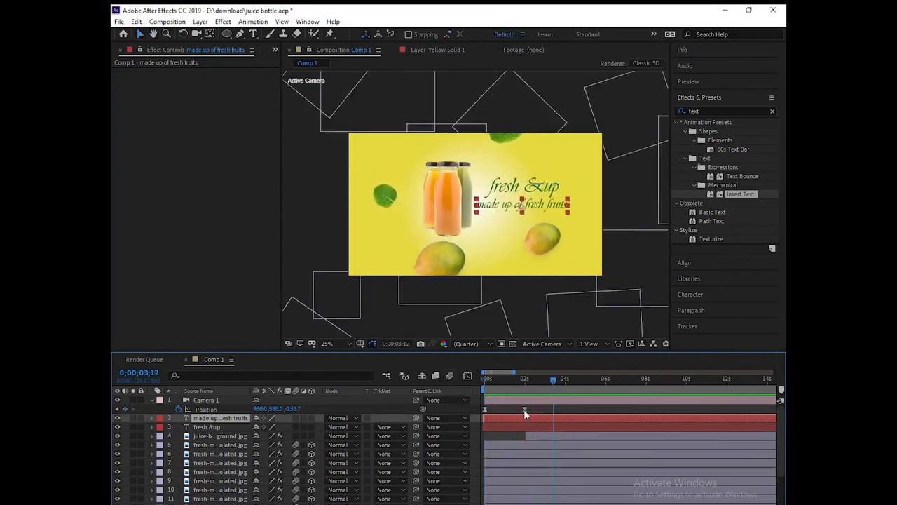
{"action": "left_click_drag", "start_coordinate": [524, 409], "coordinate": [510, 412]}
{"action": "left_click", "coordinate": [482, 381]}
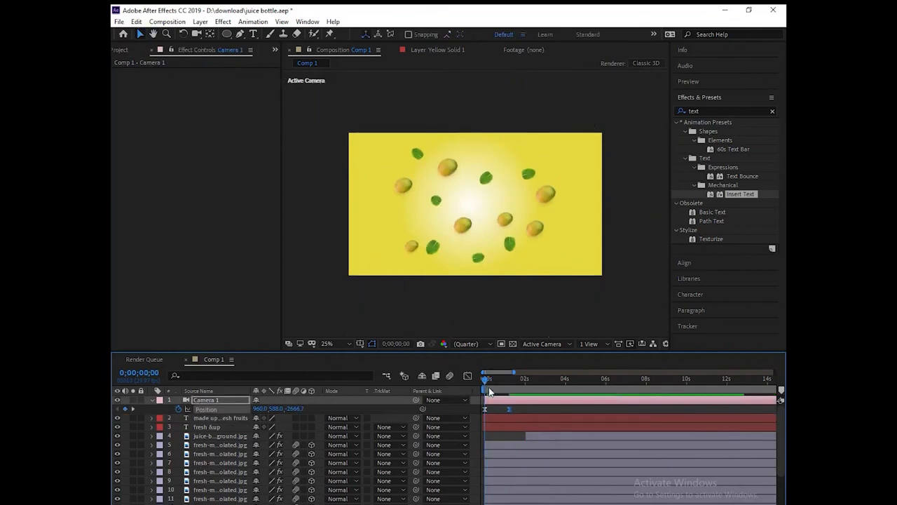
Step: Move the lower-left mango up, slightly enlarge the upper mango, and shift a mint leaf left
{"action": "left_click", "coordinate": [404, 244]}
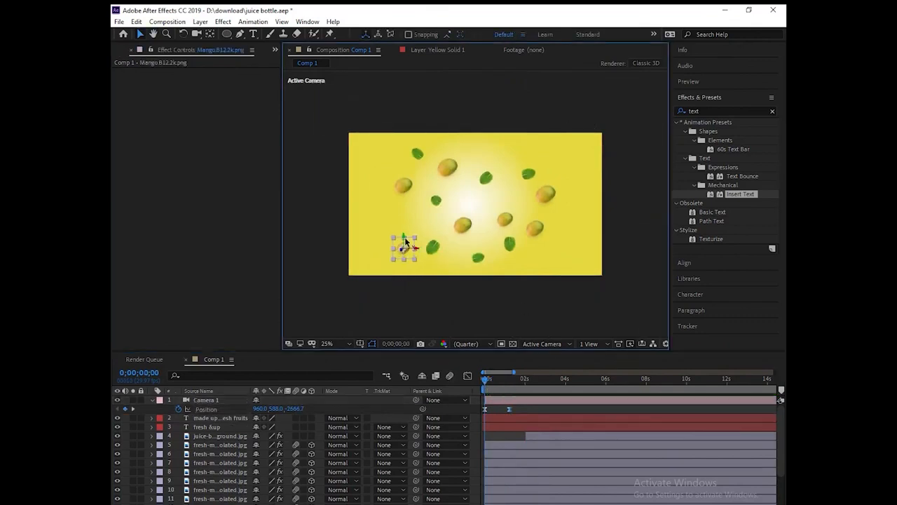
{"action": "left_click_drag", "start_coordinate": [417, 239], "coordinate": [407, 186]}
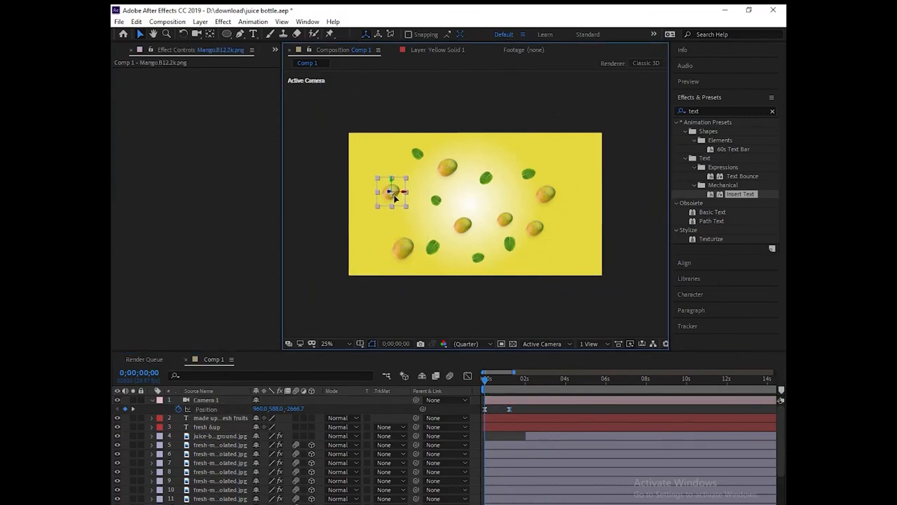
{"action": "left_click", "coordinate": [436, 202]}
{"action": "left_click", "coordinate": [436, 202]}
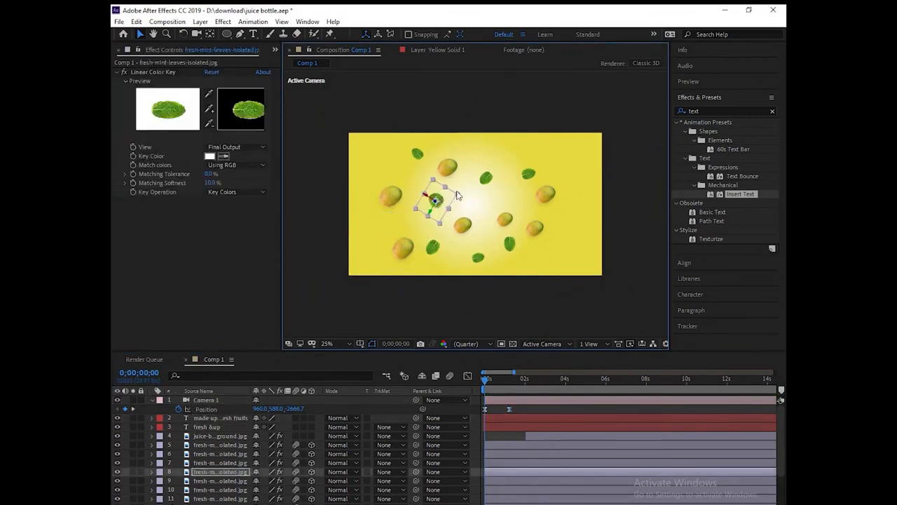
{"action": "left_click", "coordinate": [449, 168]}
{"action": "left_click_drag", "start_coordinate": [465, 151], "coordinate": [471, 160]}
{"action": "left_click_drag", "start_coordinate": [417, 152], "coordinate": [394, 157]}
Step: Reposition the lower-right mango, enlarge another mango, nudge a top-right mint leaf down, and preview
{"action": "left_click", "coordinate": [536, 231]}
{"action": "left_click_drag", "start_coordinate": [536, 232], "coordinate": [515, 251]}
{"action": "left_click", "coordinate": [504, 222]}
{"action": "mouse_move", "coordinate": [519, 209]}
{"action": "left_mouse_down"}
{"action": "mouse_move", "coordinate": [514, 202]}
{"action": "mouse_move", "coordinate": [521, 203]}
{"action": "left_mouse_up"}
{"action": "left_click", "coordinate": [486, 180]}
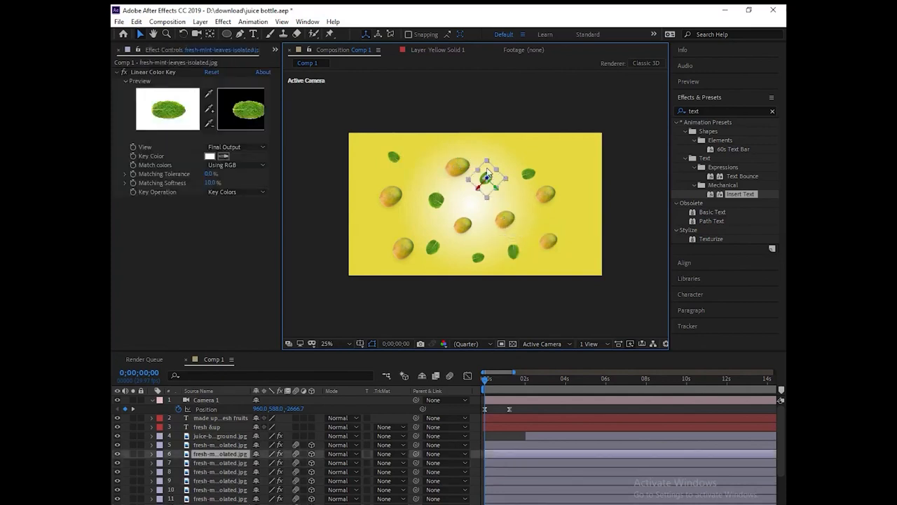
{"action": "left_click_drag", "start_coordinate": [489, 175], "coordinate": [489, 186]}
{"action": "left_click", "coordinate": [553, 171]}
{"action": "key", "text": "space"}
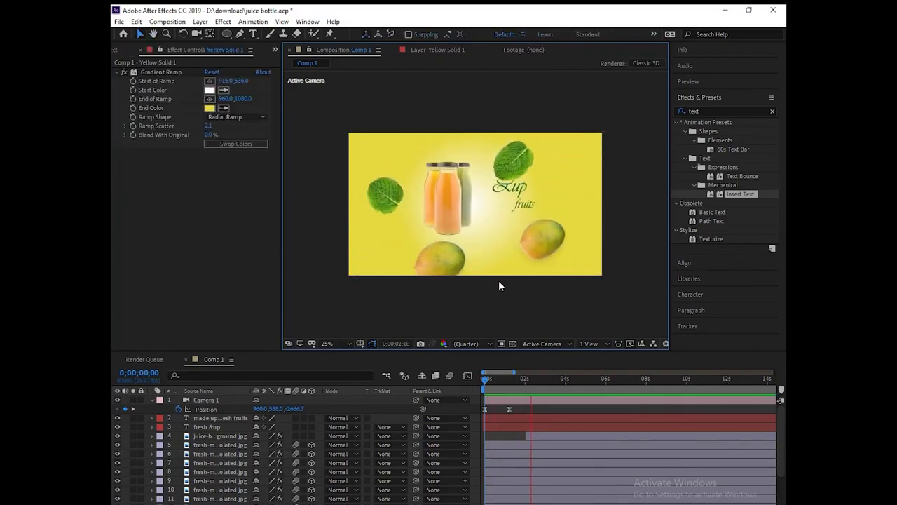
Step: Push the top mint leaf up to the frame's top edge, clear of the 'fresh &up' title
{"action": "key", "text": "space"}
{"action": "left_click", "coordinate": [532, 434]}
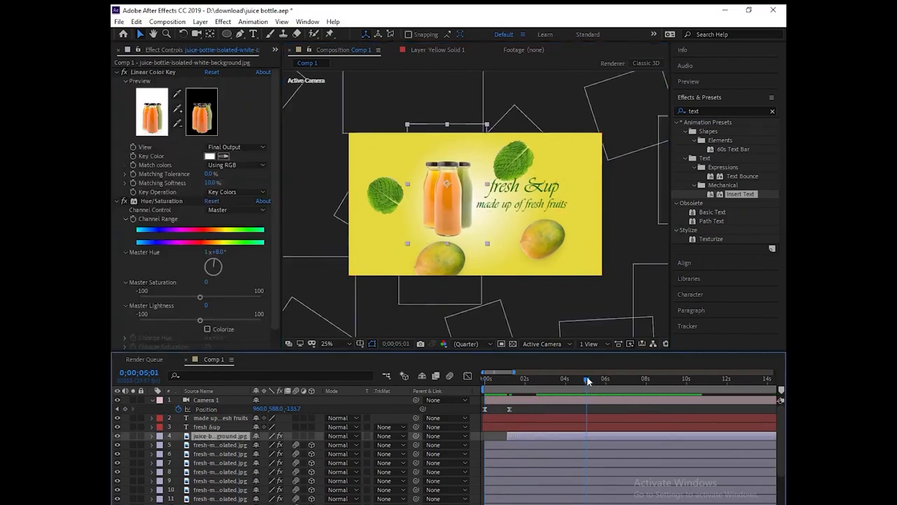
{"action": "key", "text": "space"}
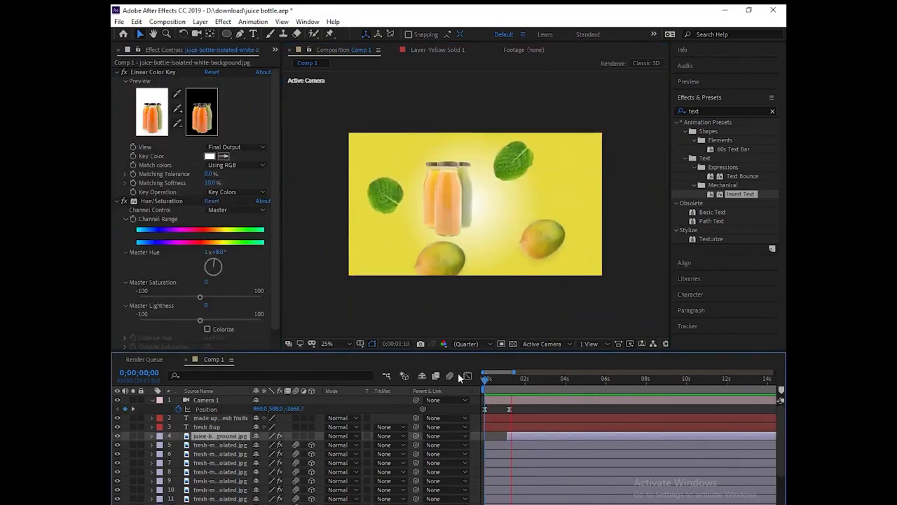
{"action": "key", "text": "space"}
{"action": "left_click_drag", "start_coordinate": [514, 166], "coordinate": [523, 141]}
{"action": "left_click", "coordinate": [534, 410]}
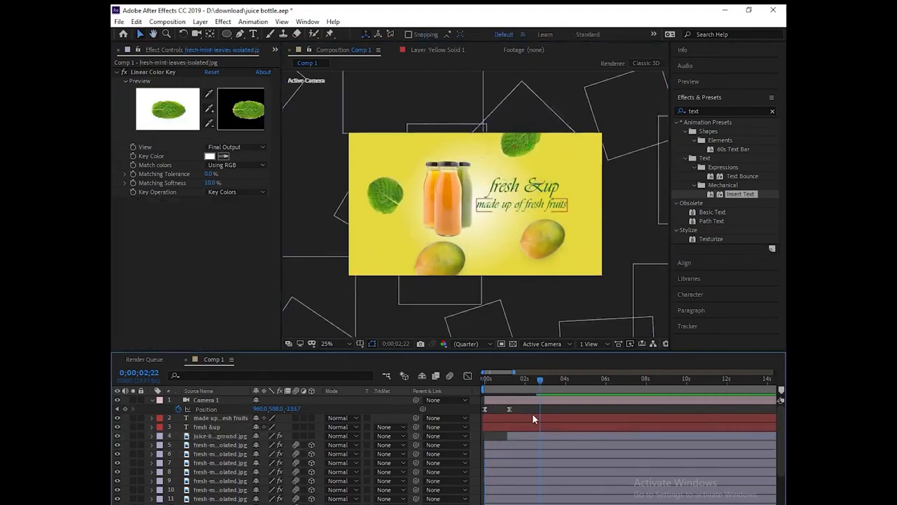
Step: Replay the animation from the start to check the text typing on
{"action": "left_click", "coordinate": [529, 417]}
{"action": "left_click", "coordinate": [528, 426]}
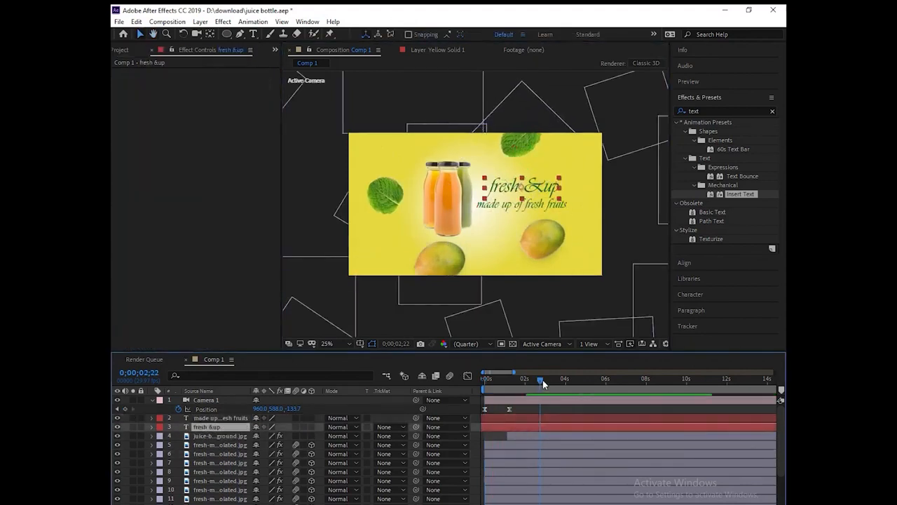
{"action": "left_click_drag", "start_coordinate": [542, 380], "coordinate": [449, 378]}
{"action": "key", "text": "space"}
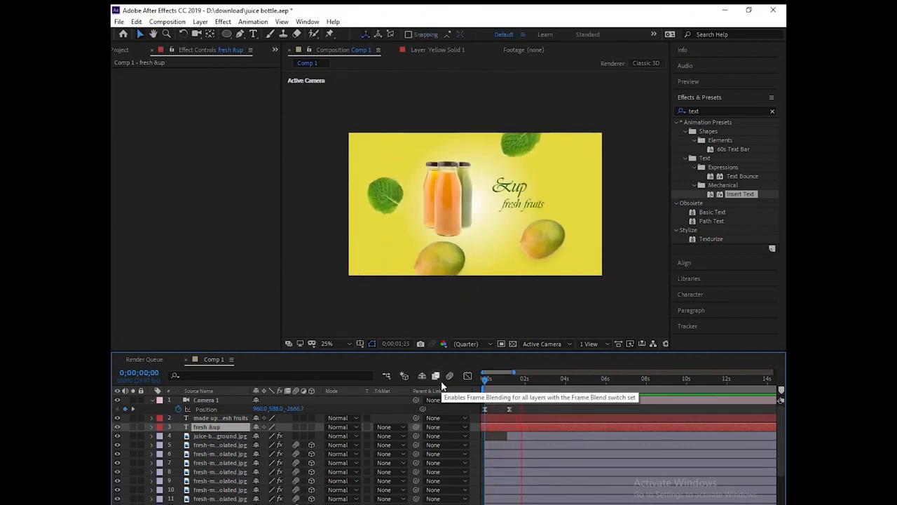
{"action": "key", "text": "space"}
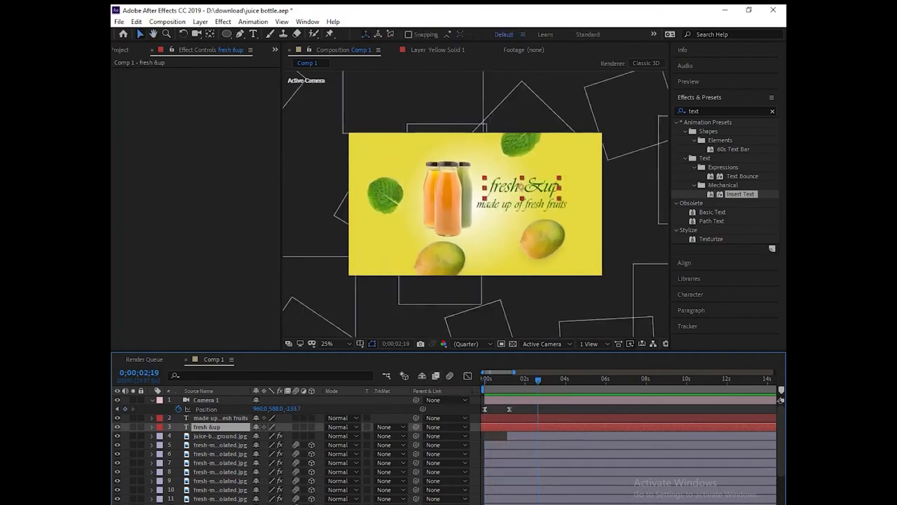